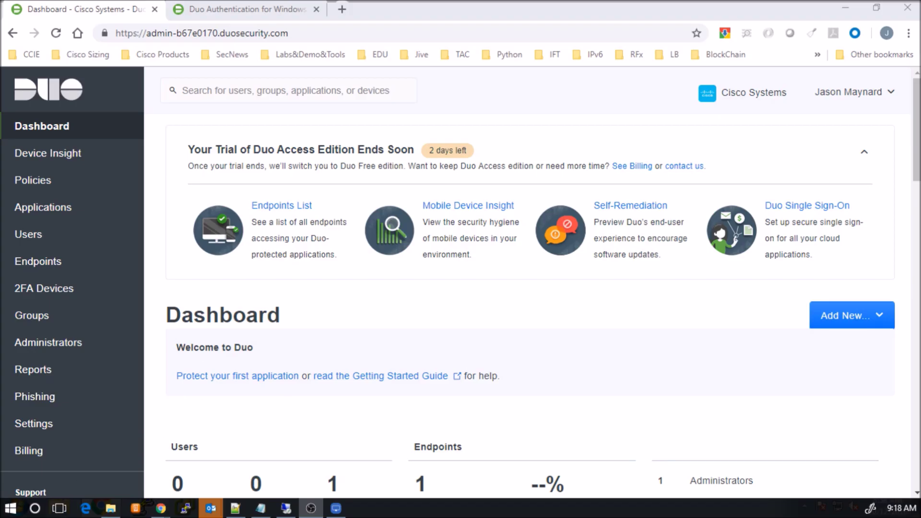
Go to Applications and start protecting a new application from the catalogue.
click(35, 208)
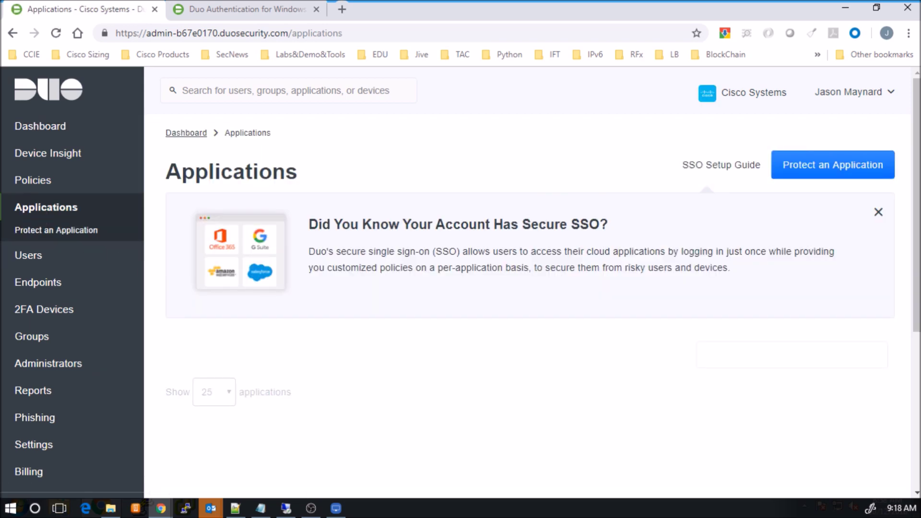
click(860, 174)
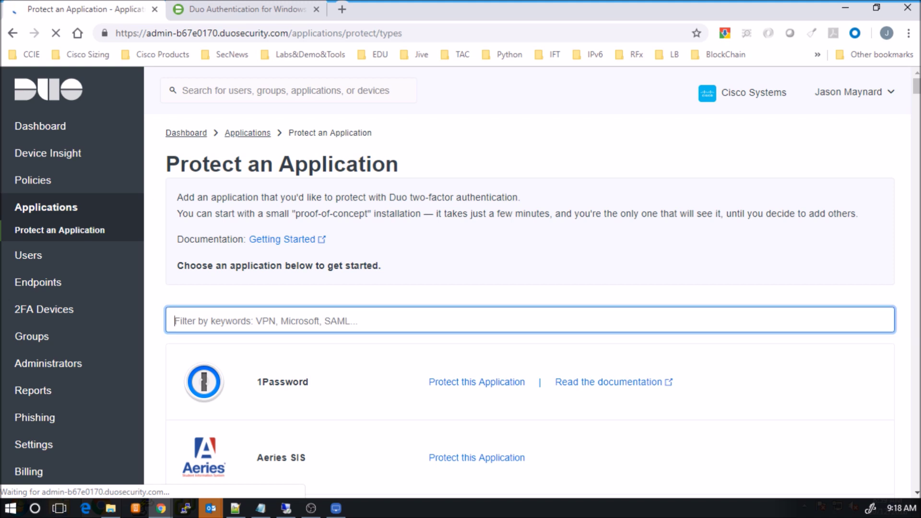
Filter the catalogue by 'rdp' and protect Microsoft RDP.
text(rdp)
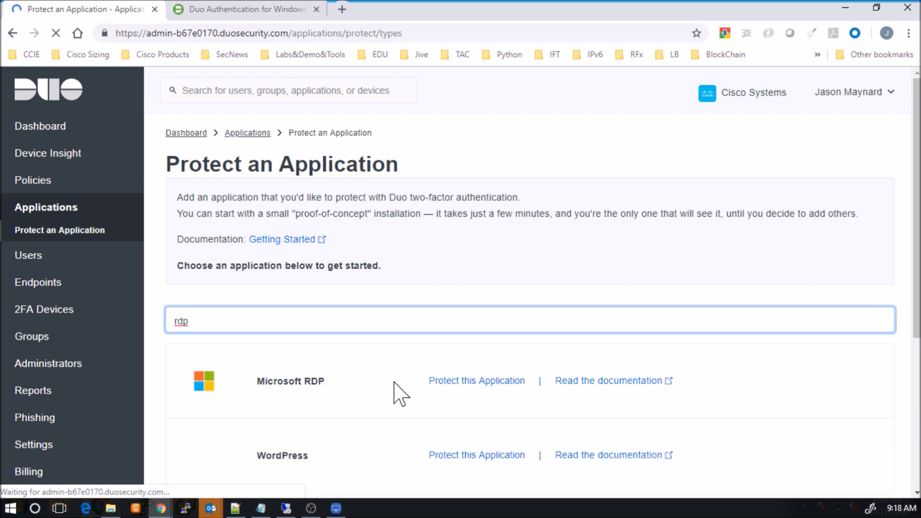
click(469, 387)
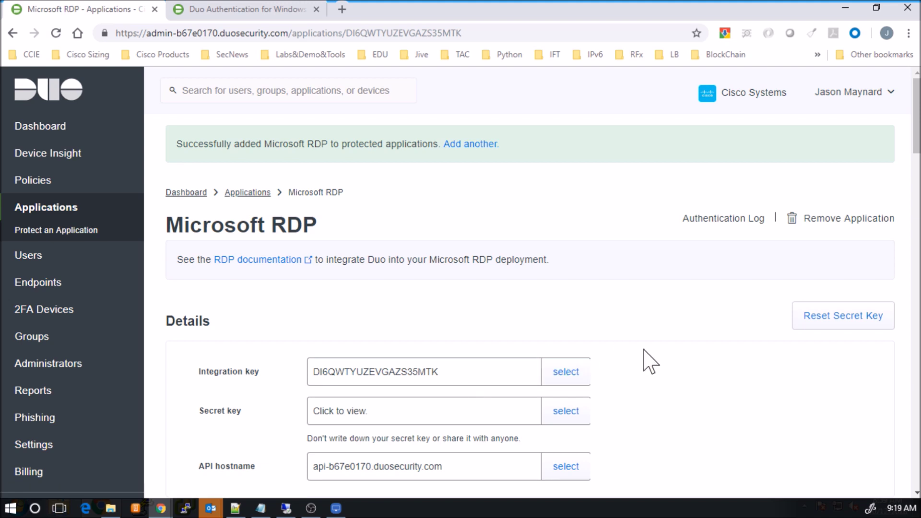
scroll(657, 362, down, 3)
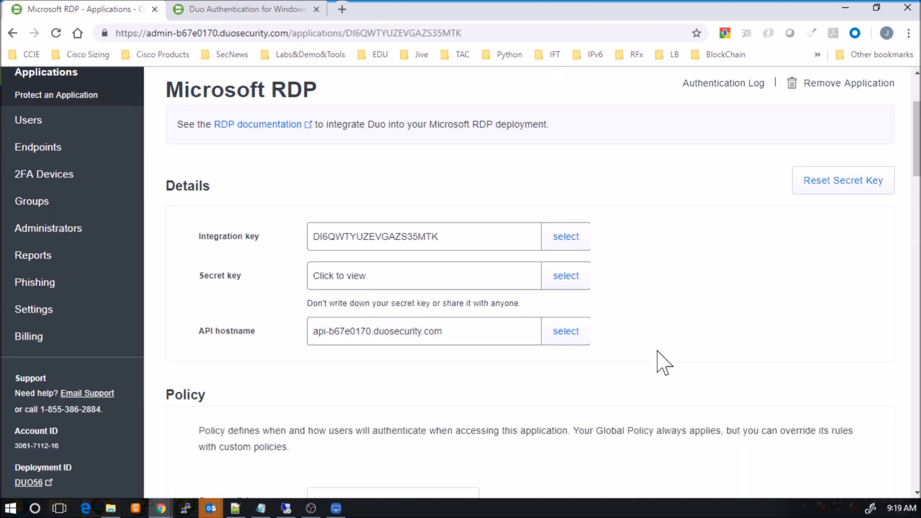
scroll(663, 362, down, 3)
scroll(660, 362, down, 3)
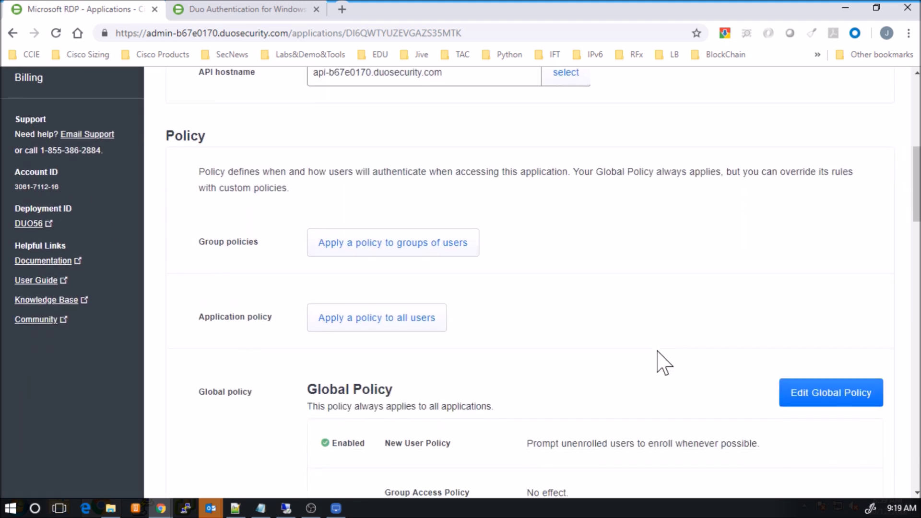
Apply a policy to the Systems and Networks group by creating a new policy.
click(397, 235)
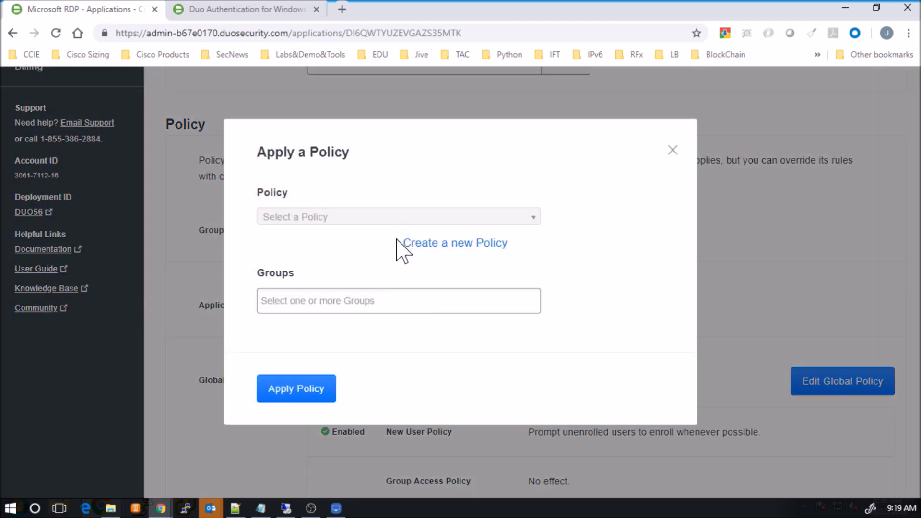
click(312, 301)
click(308, 328)
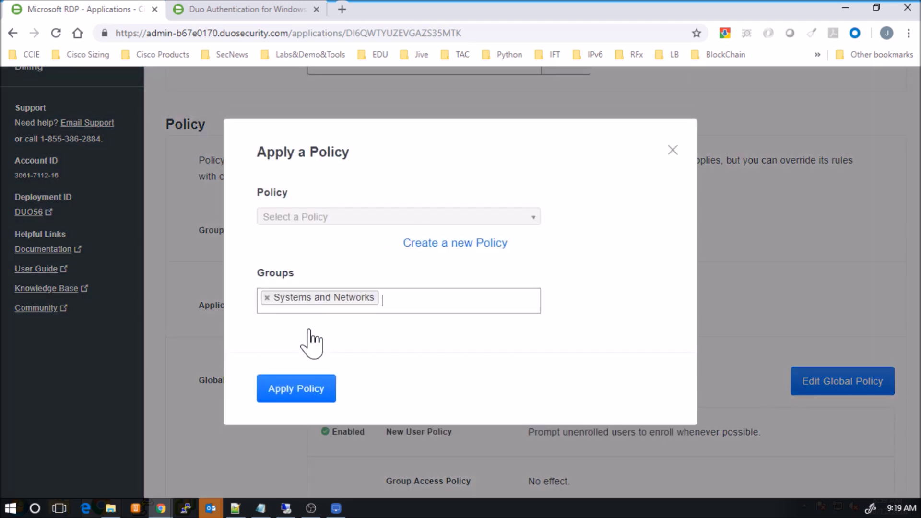
click(297, 391)
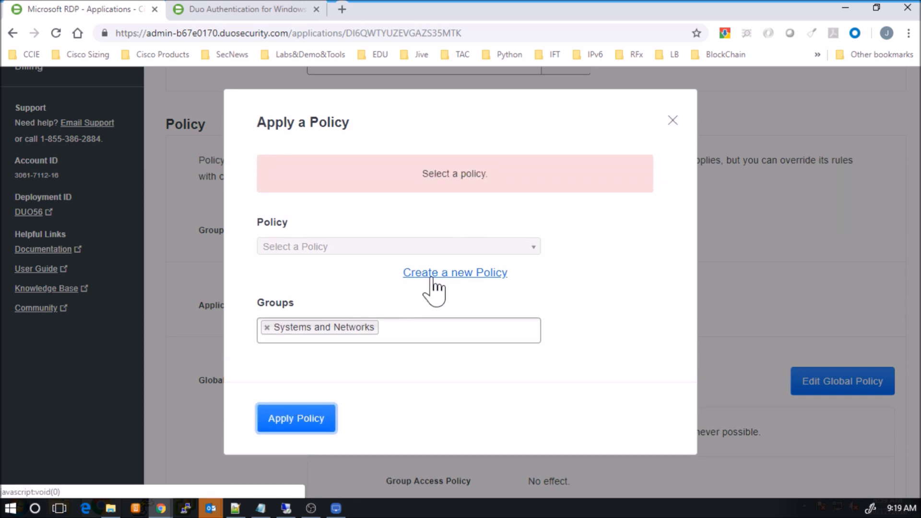
click(432, 273)
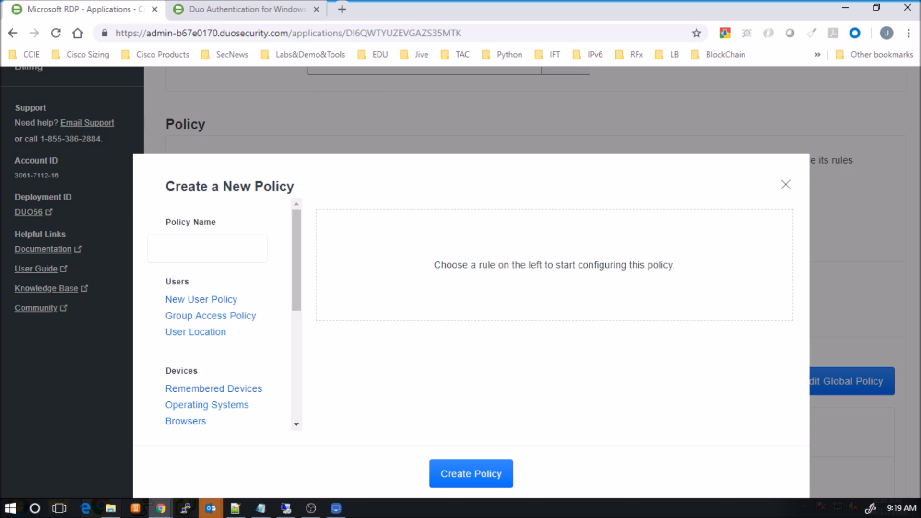
Name the new policy 'System and Network Policy'.
click(160, 249)
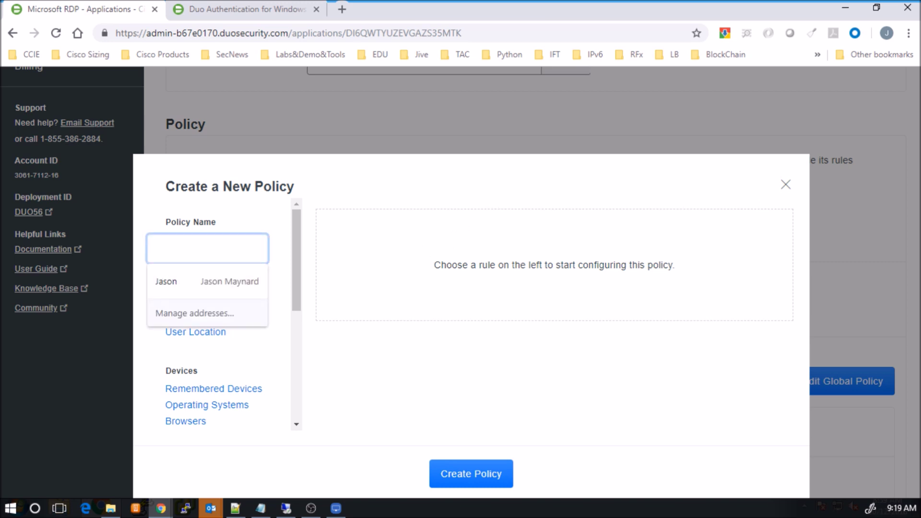
text(System)
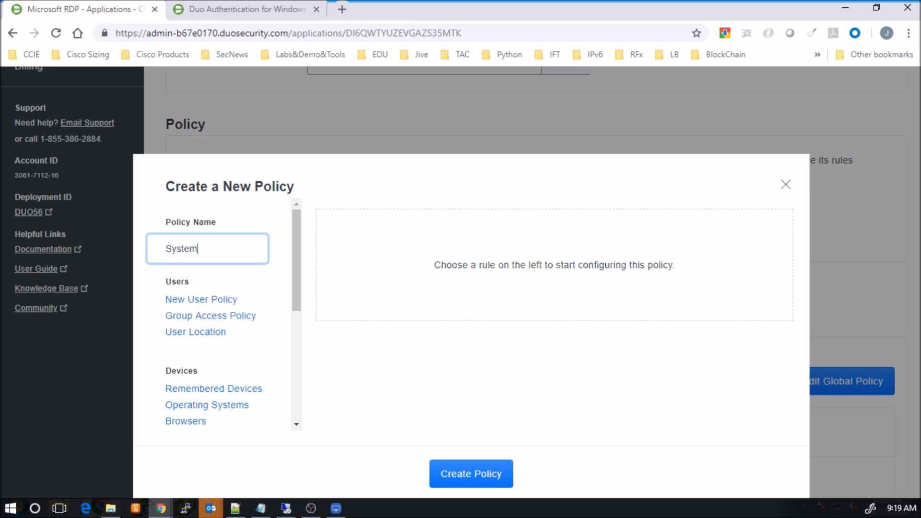
text( and Network Po)
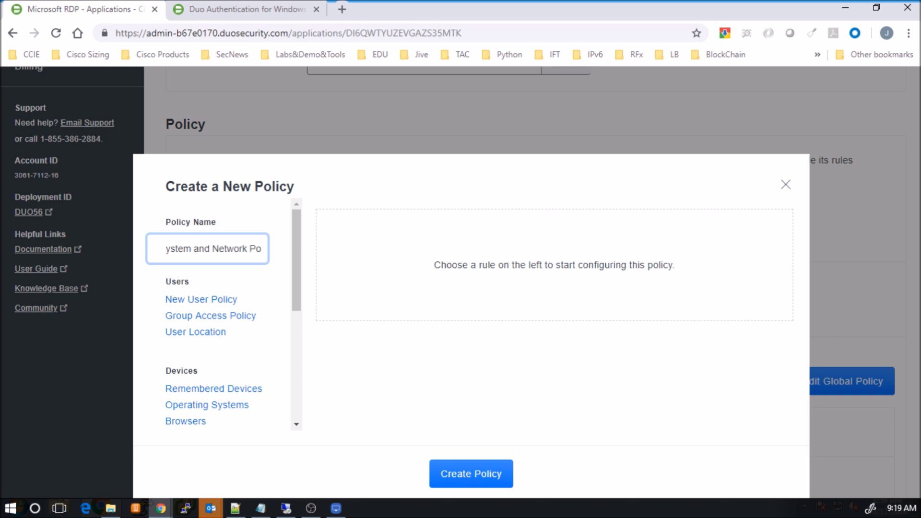
text(licy)
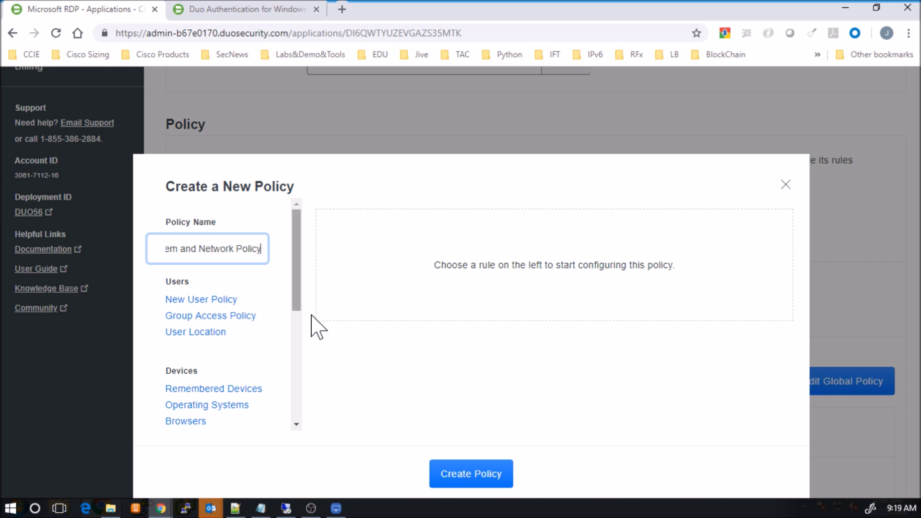
Add the New User Policy, Group Access Policy and User Location rules.
click(221, 301)
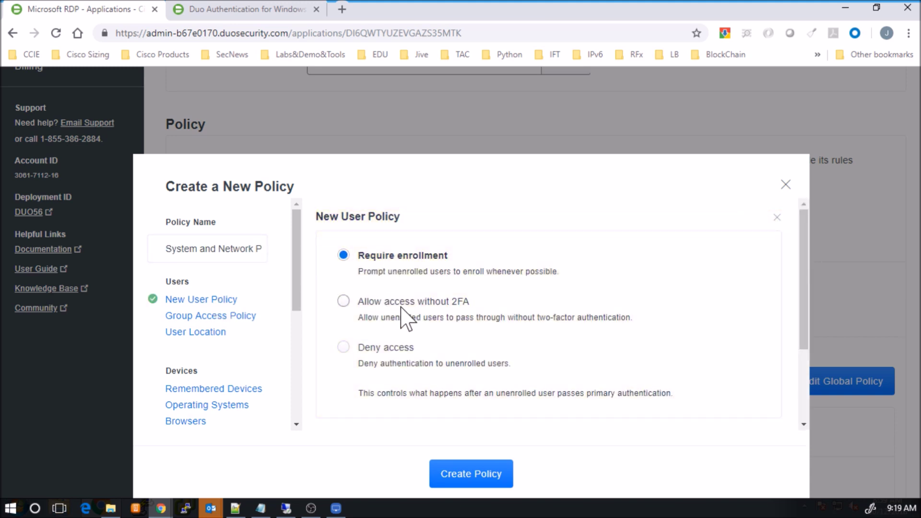
click(234, 318)
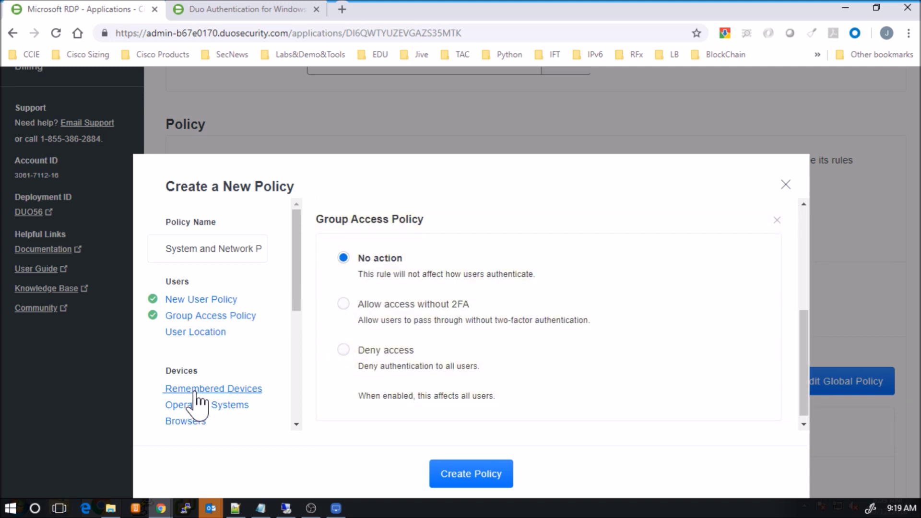
click(213, 333)
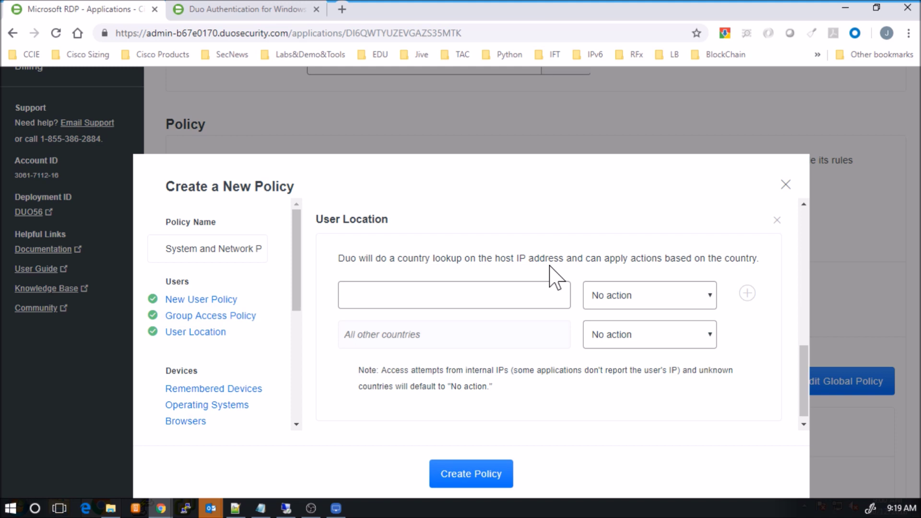
Set User Location to allow Canada and United States access without 2FA.
click(655, 302)
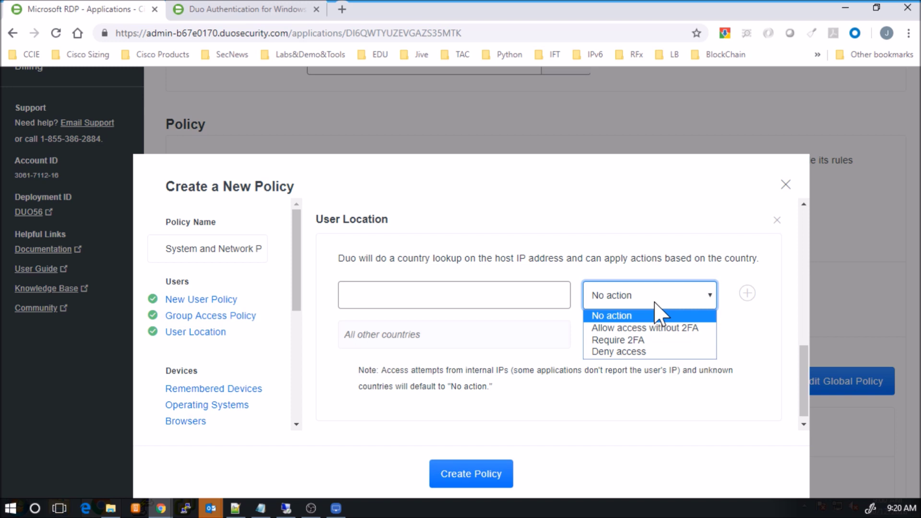
click(638, 328)
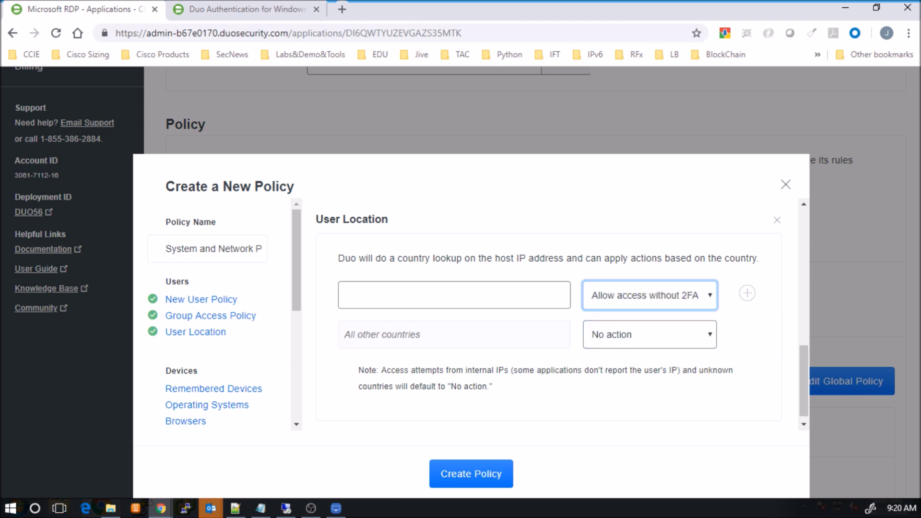
text(canada)
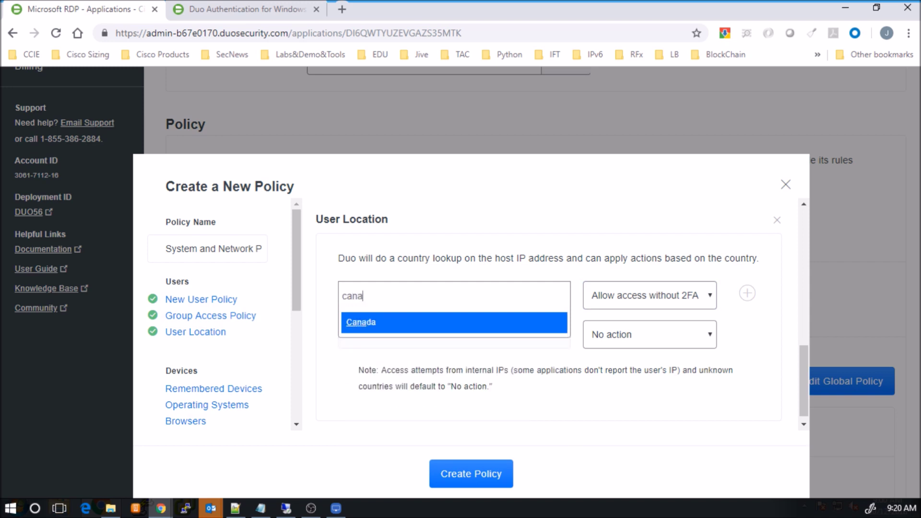
click(359, 324)
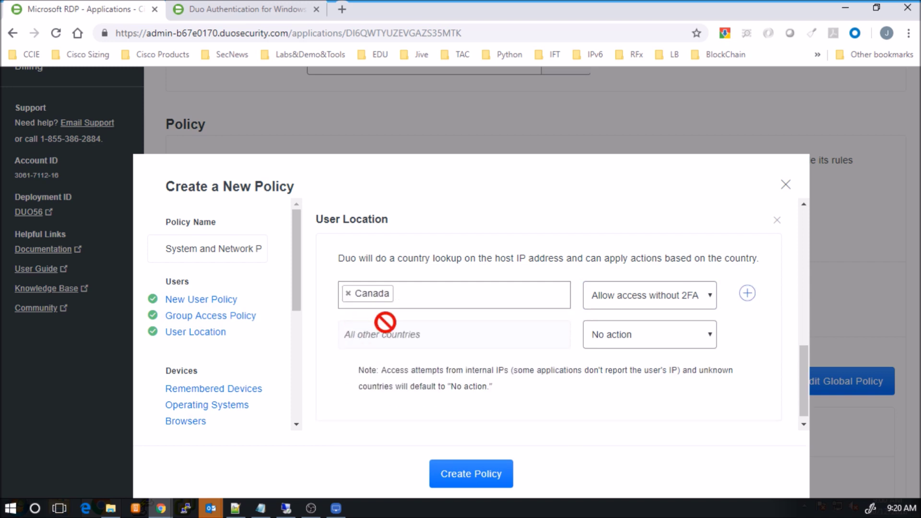
text(unit)
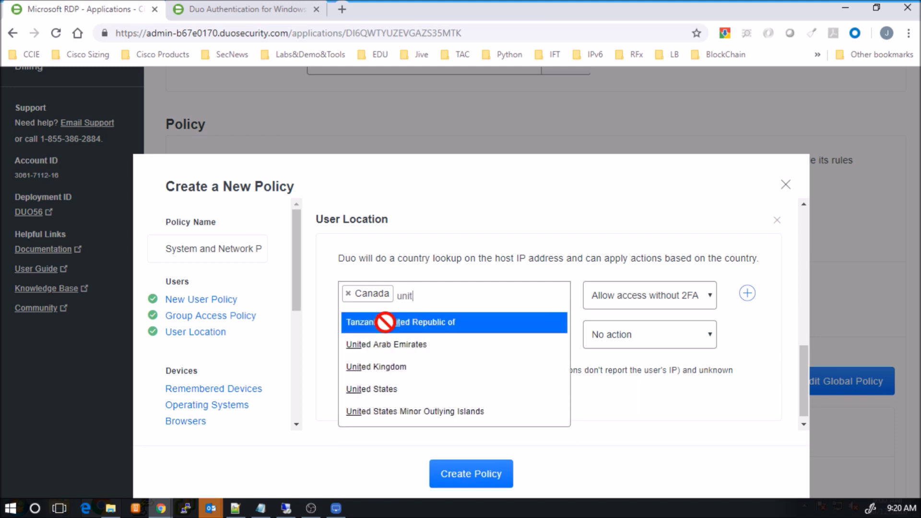
click(394, 389)
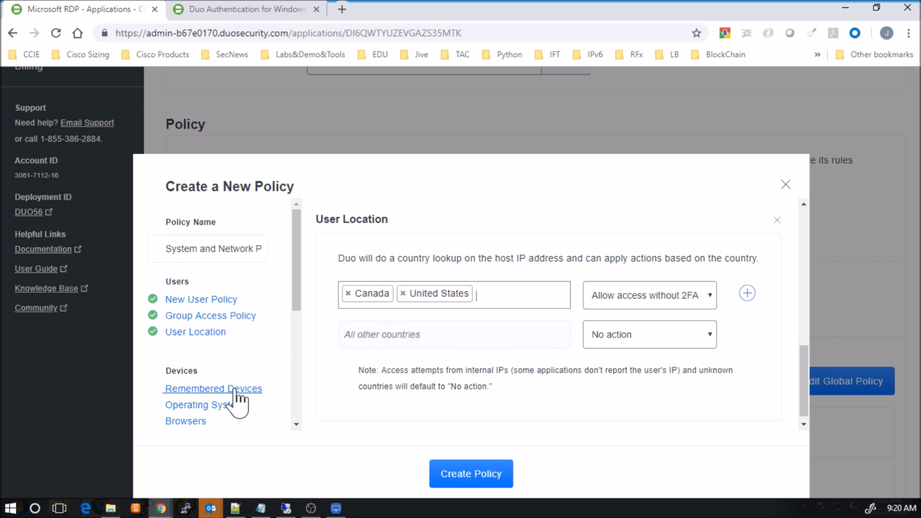
drag(298, 308, 294, 378)
Add the Remembered Devices, Operating Systems, Browsers and Plugins rules to the policy.
click(241, 236)
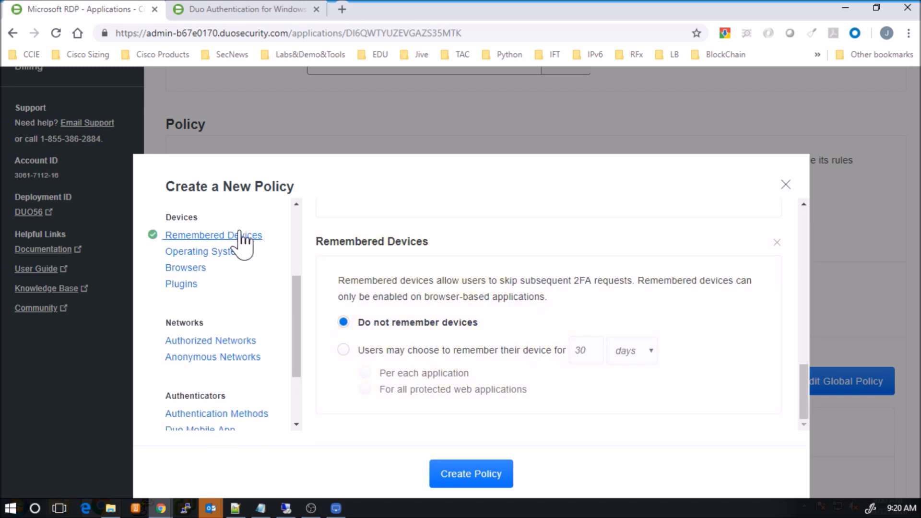
click(221, 258)
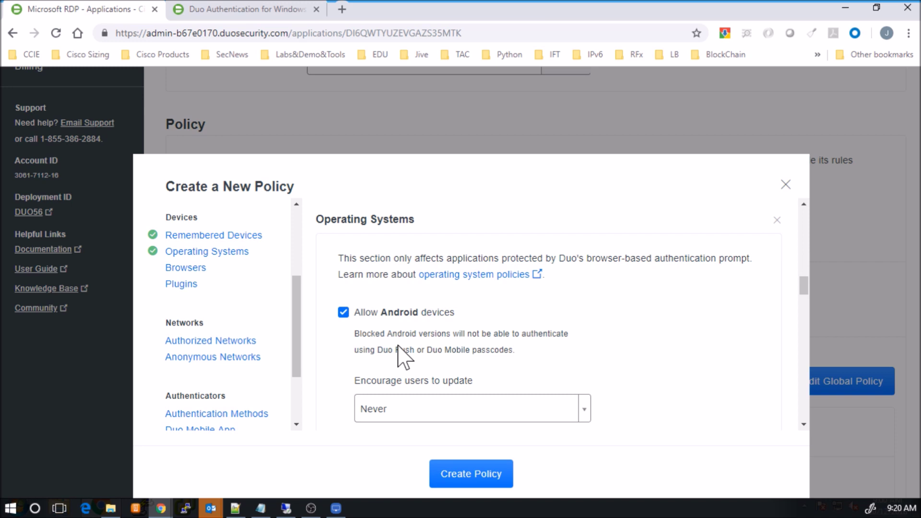
click(170, 268)
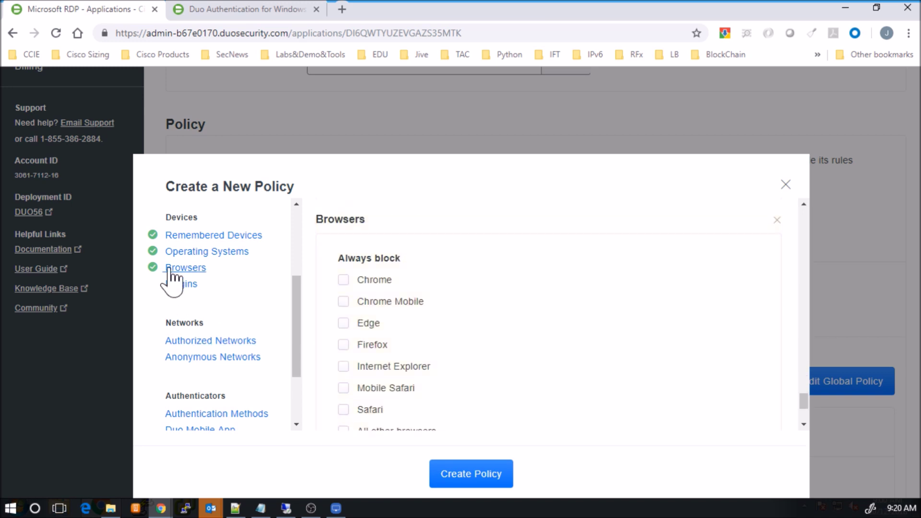
scroll(576, 291, down, 1)
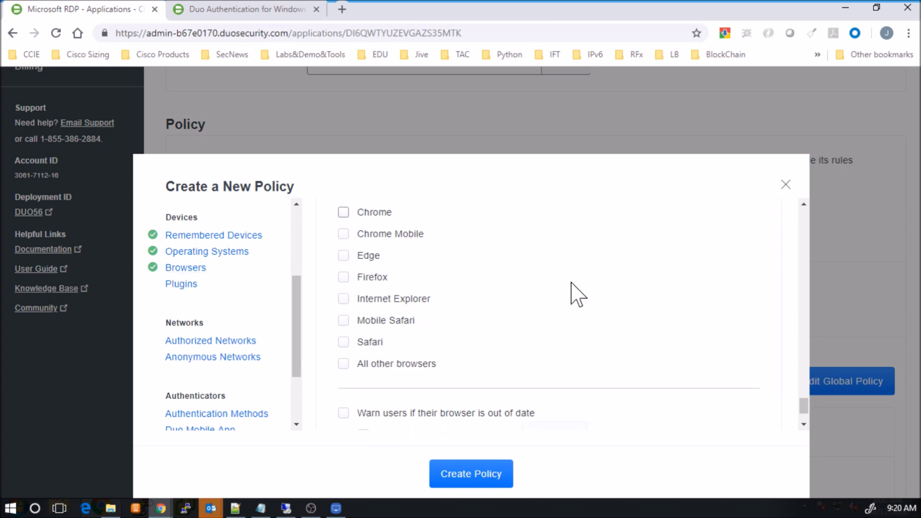
click(181, 285)
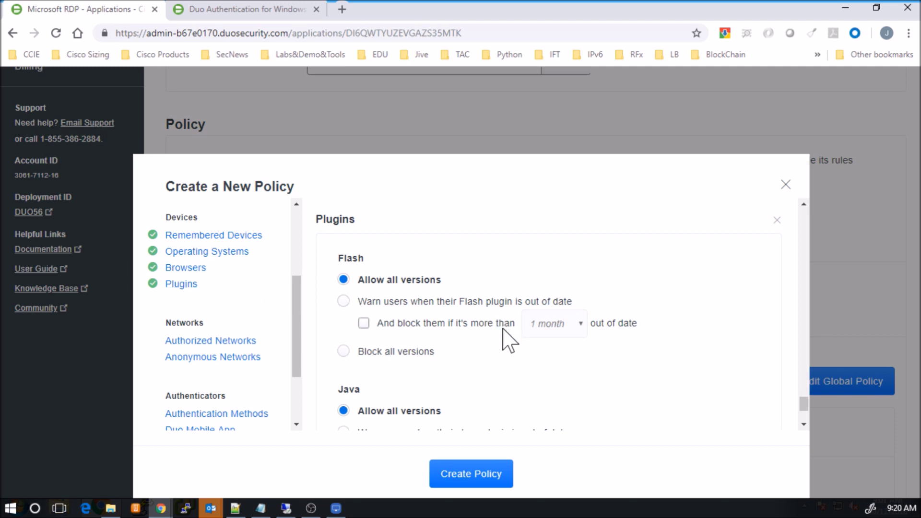
scroll(509, 341, down, 3)
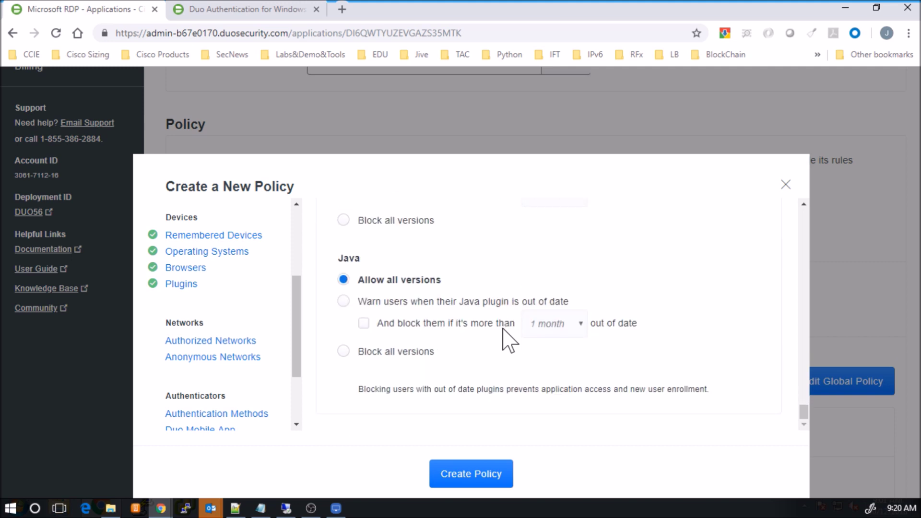
Add the network, authenticator and device-security sections, then create the policy and apply it to Systems and Networks.
click(228, 344)
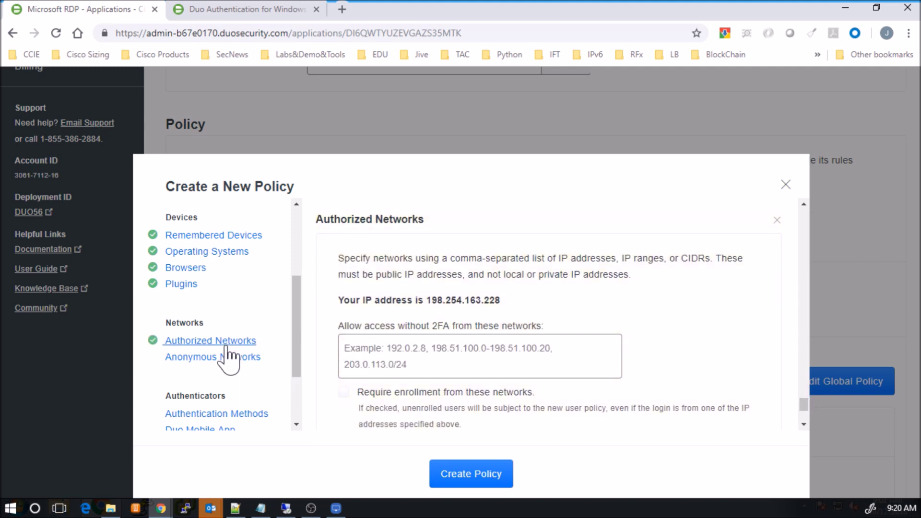
click(221, 357)
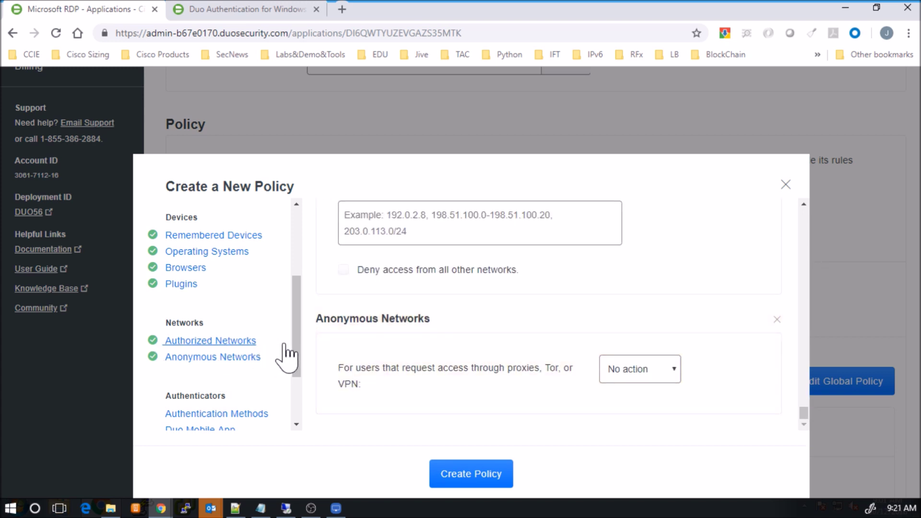
scroll(283, 355, down, 2)
click(222, 321)
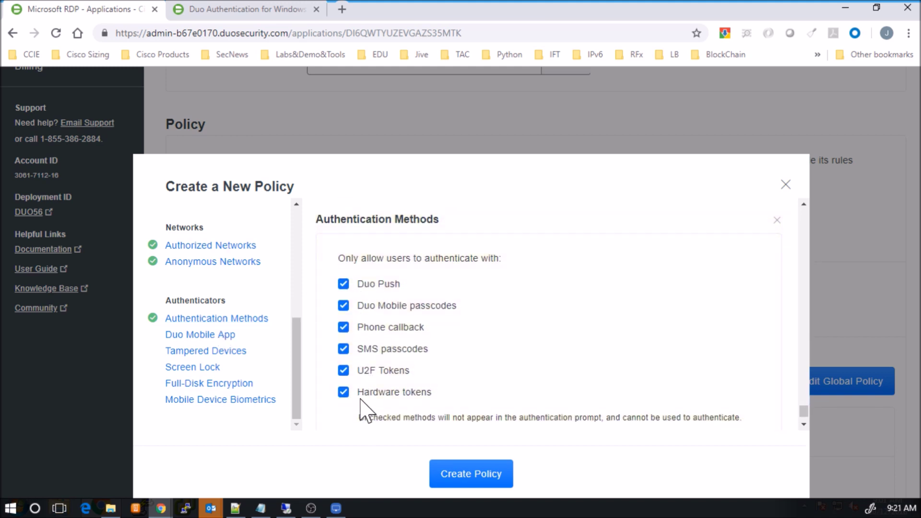
click(177, 339)
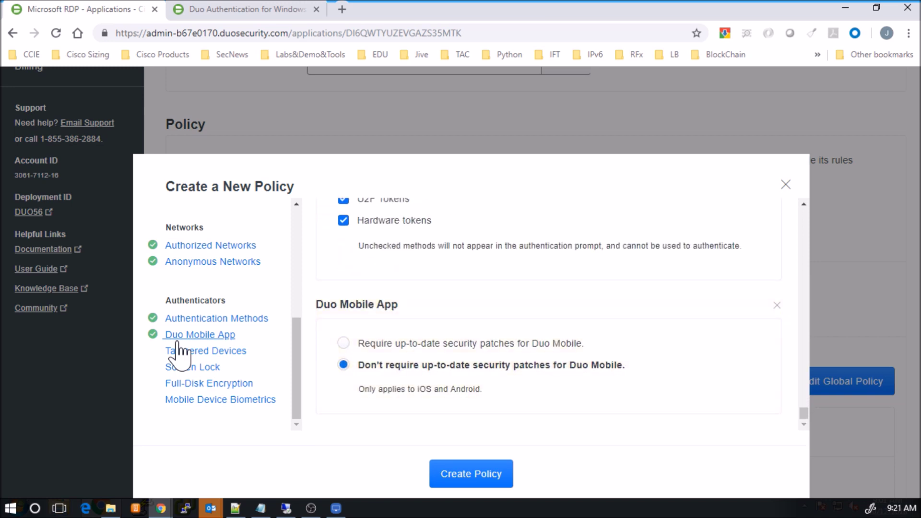
click(192, 354)
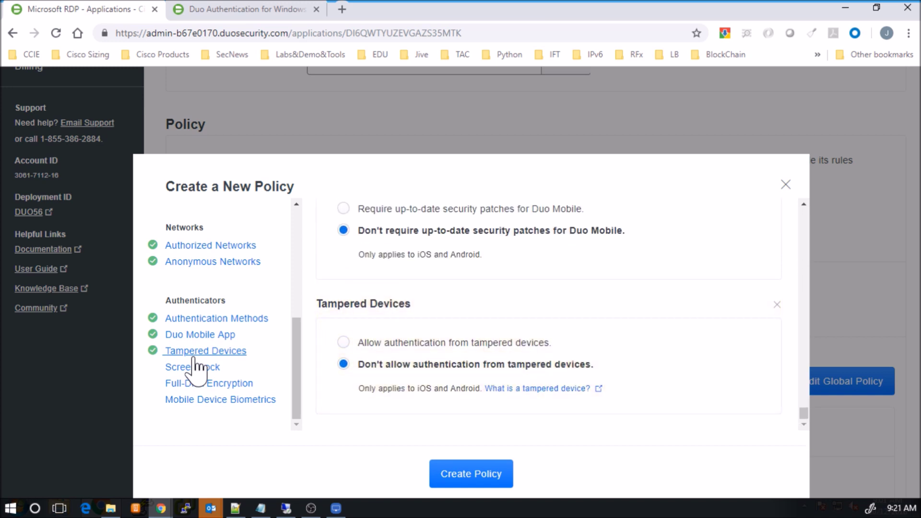
click(197, 373)
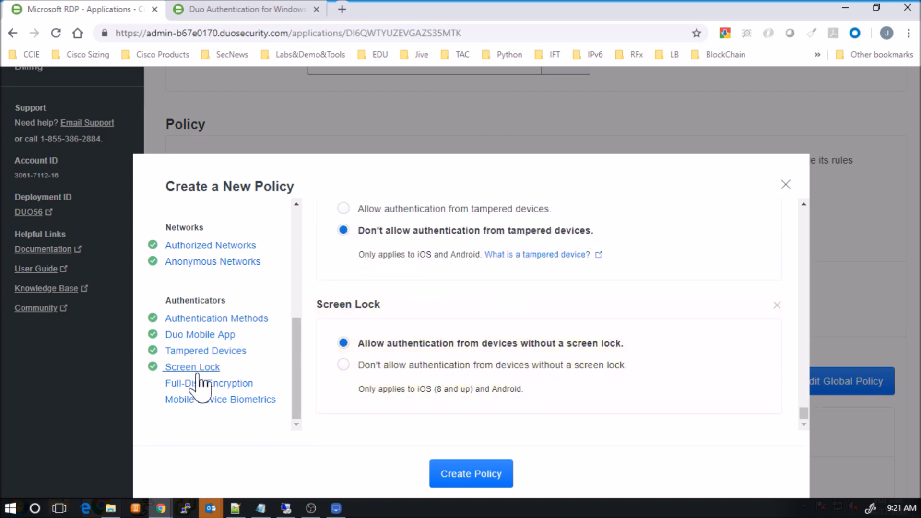
click(197, 382)
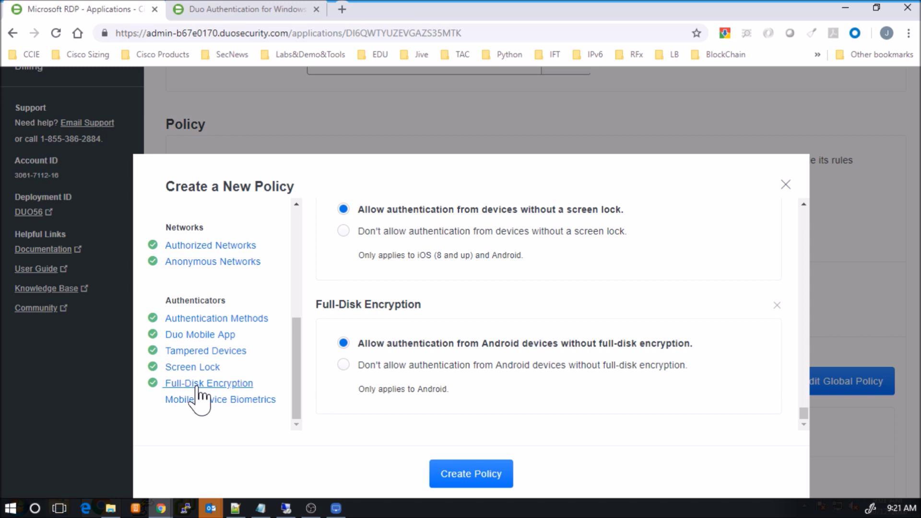
click(202, 401)
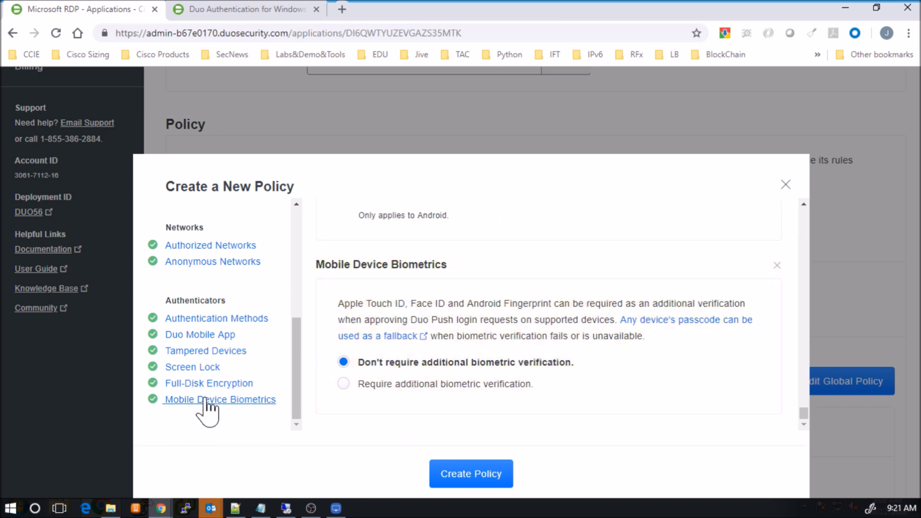
click(482, 473)
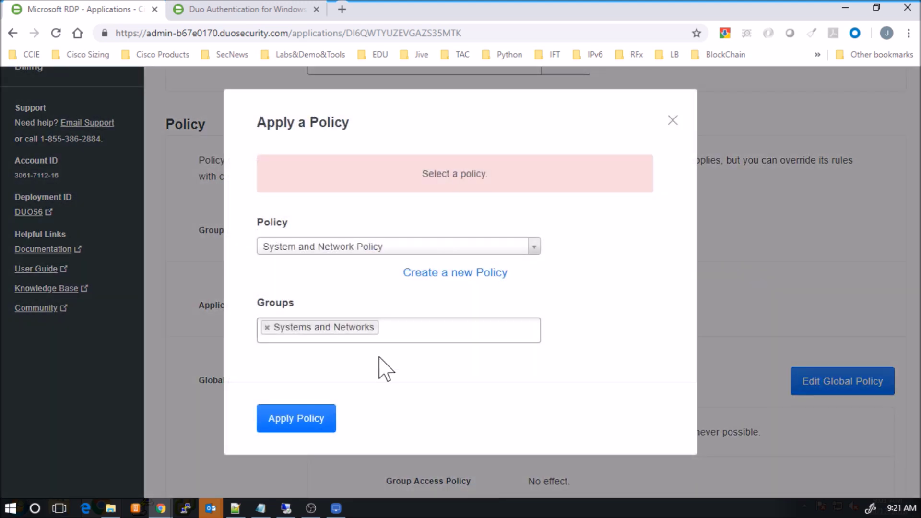
click(292, 422)
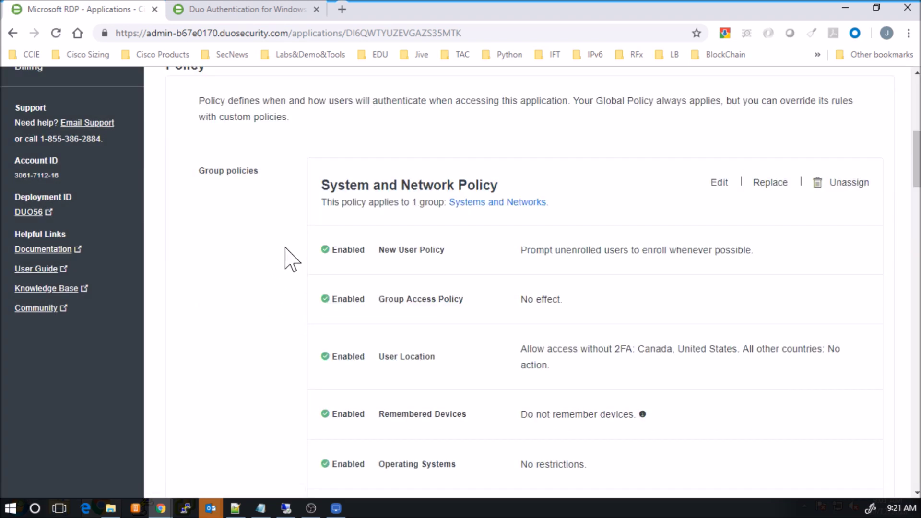
scroll(290, 259, up, 1)
scroll(290, 259, down, 4)
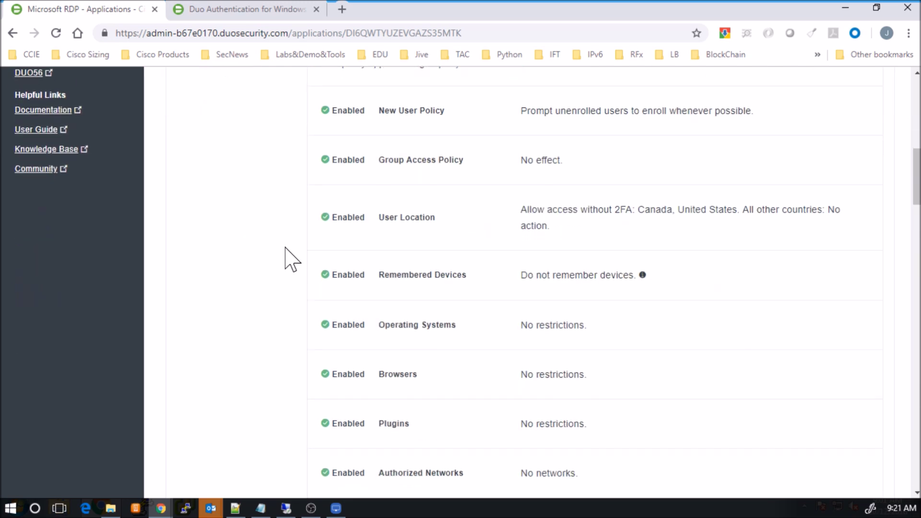
scroll(290, 259, down, 15)
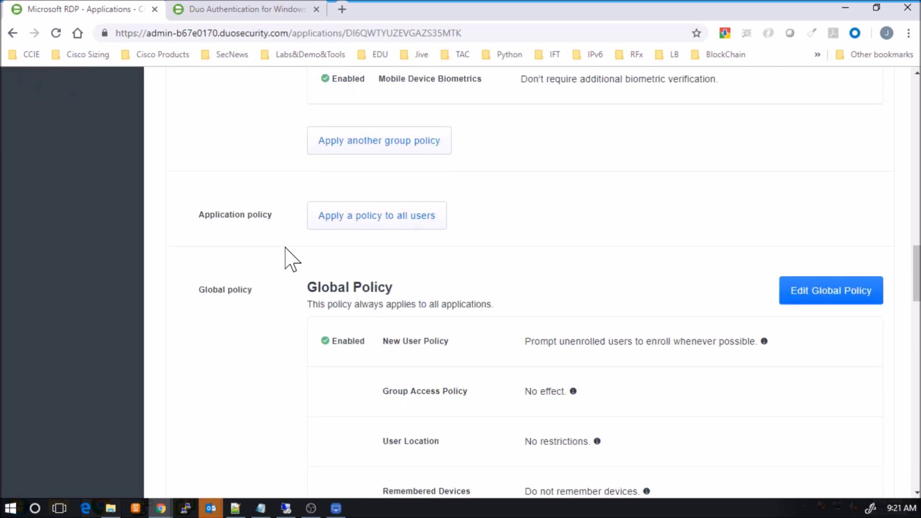
scroll(287, 254, down, 1)
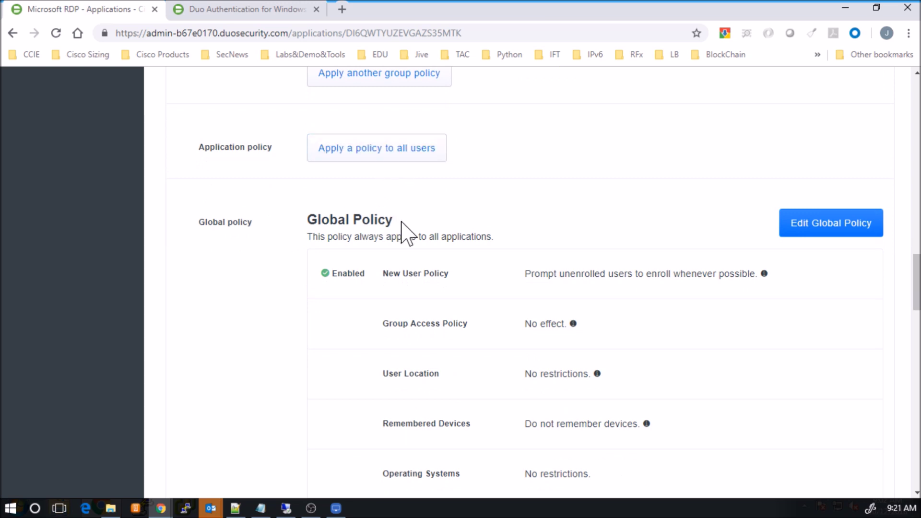
scroll(405, 233, down, 2)
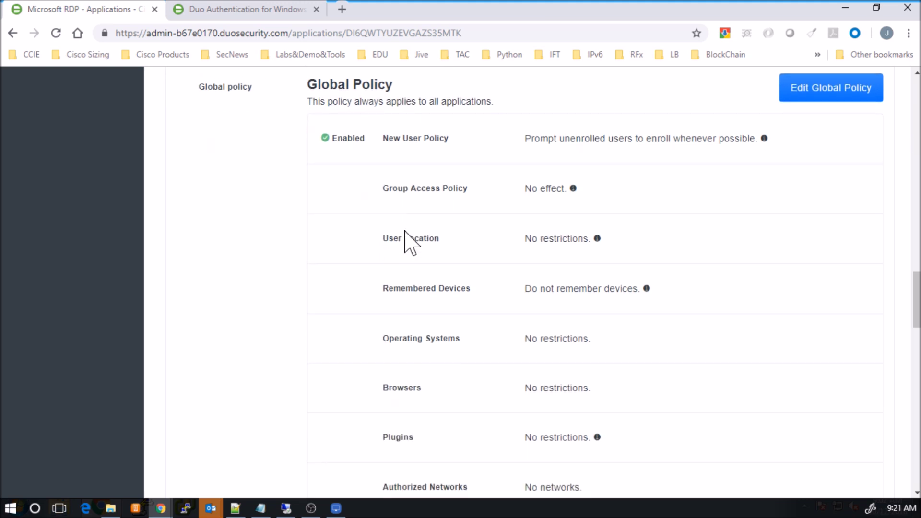
scroll(407, 243, down, 3)
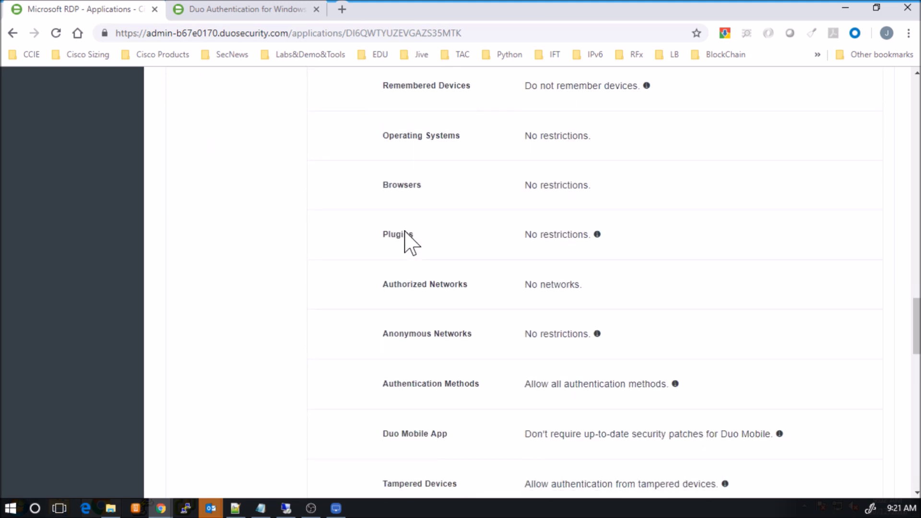
scroll(406, 235, down, 10)
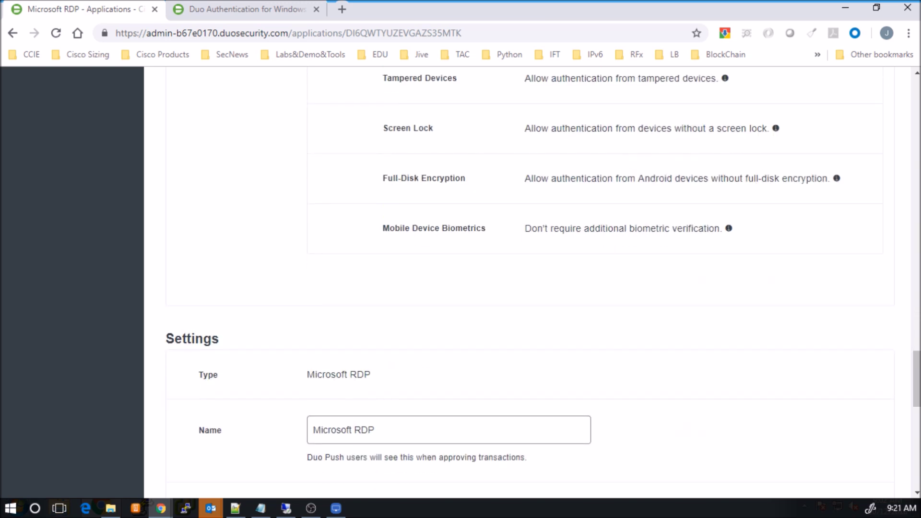
scroll(410, 244, down, 2)
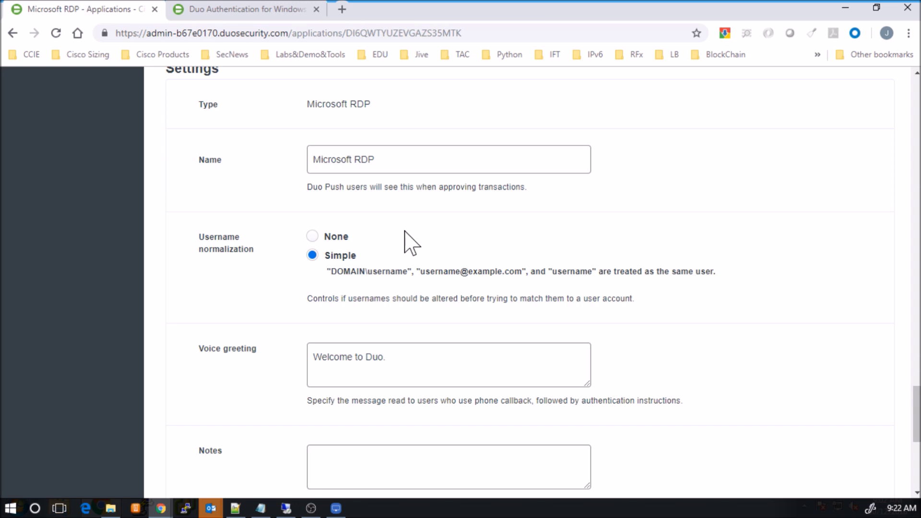
Set the Microsoft RDP voice greeting message to 'Cisco'.
scroll(406, 237, down, 4)
click(386, 154)
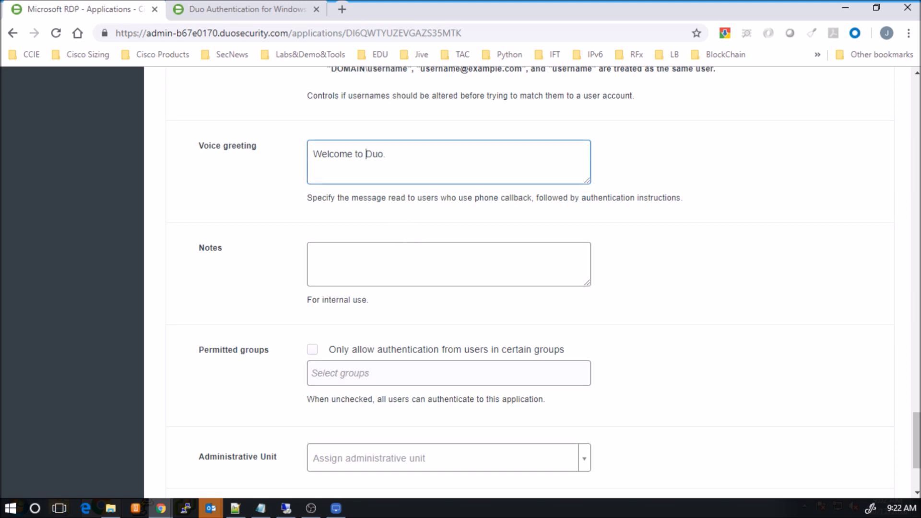
text(Cisco)
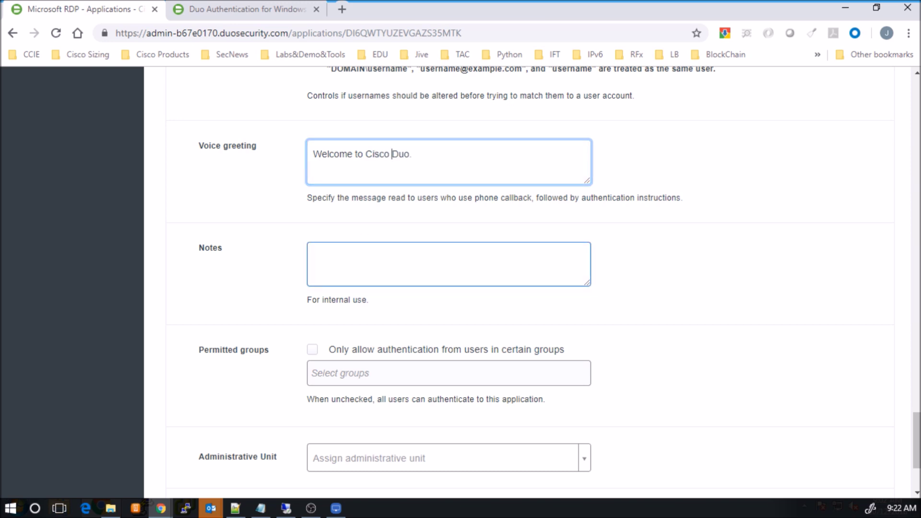
key(Tab)
scroll(527, 283, down, 3)
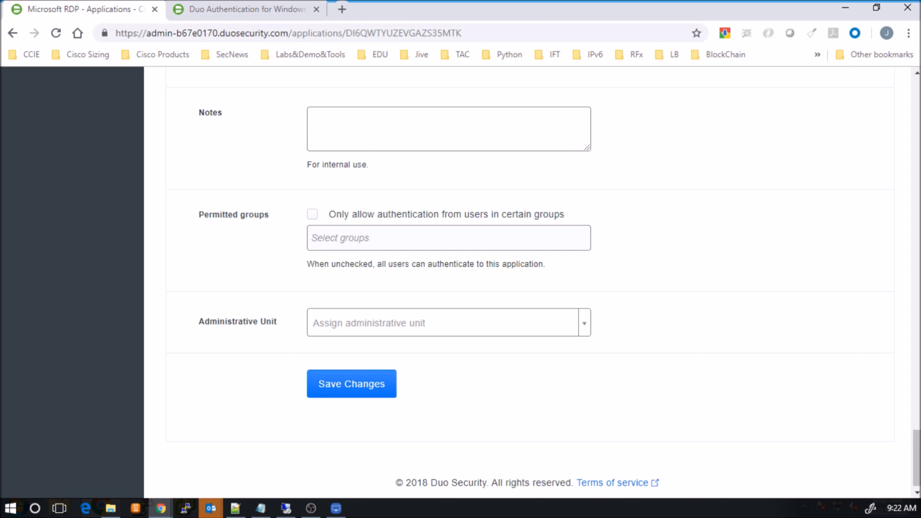
Permit only the Systems and Networks group to authenticate and save the application.
click(312, 214)
click(343, 238)
click(343, 263)
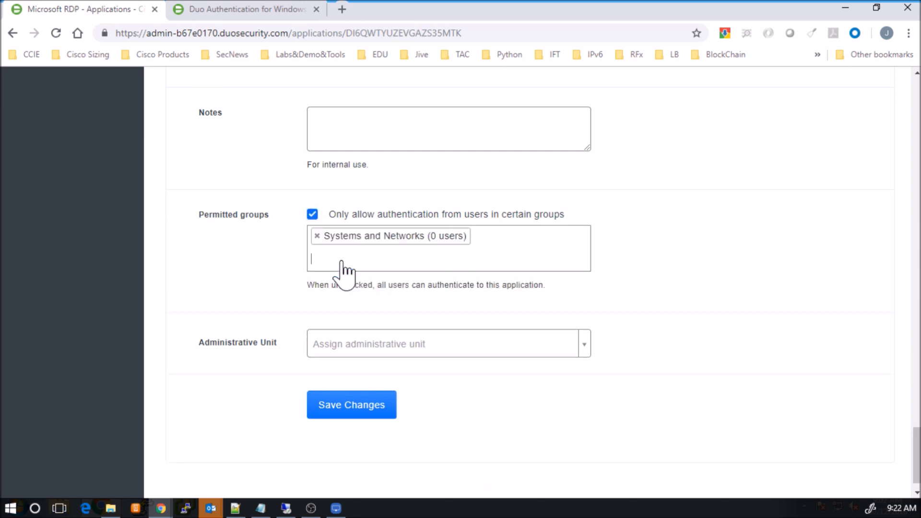
click(379, 389)
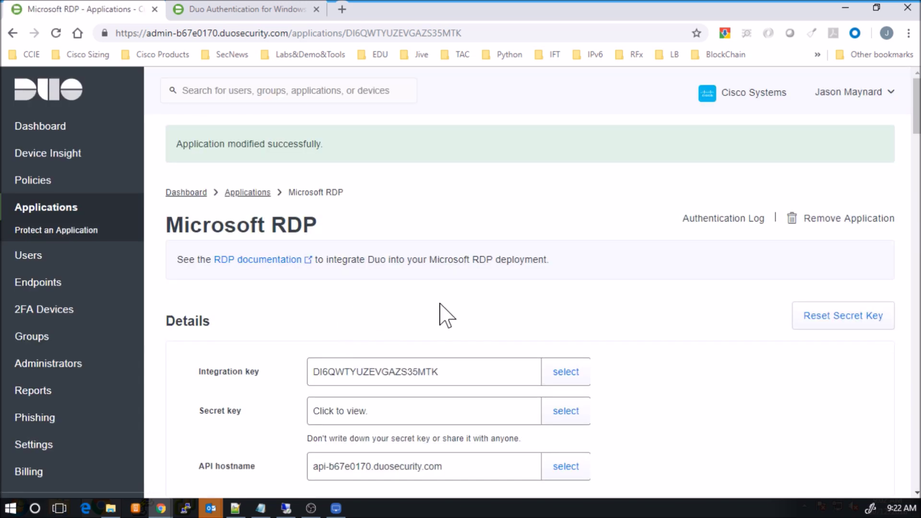
scroll(671, 293, down, 3)
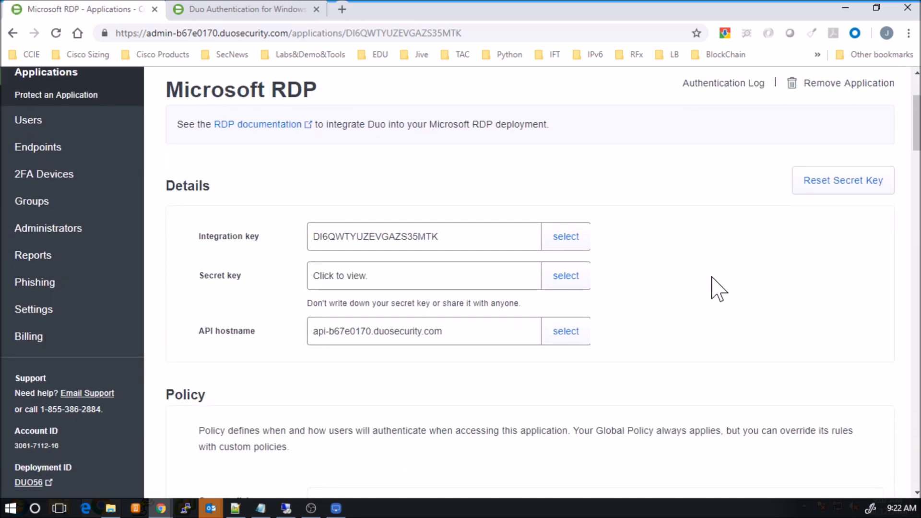
scroll(715, 288, down, 3)
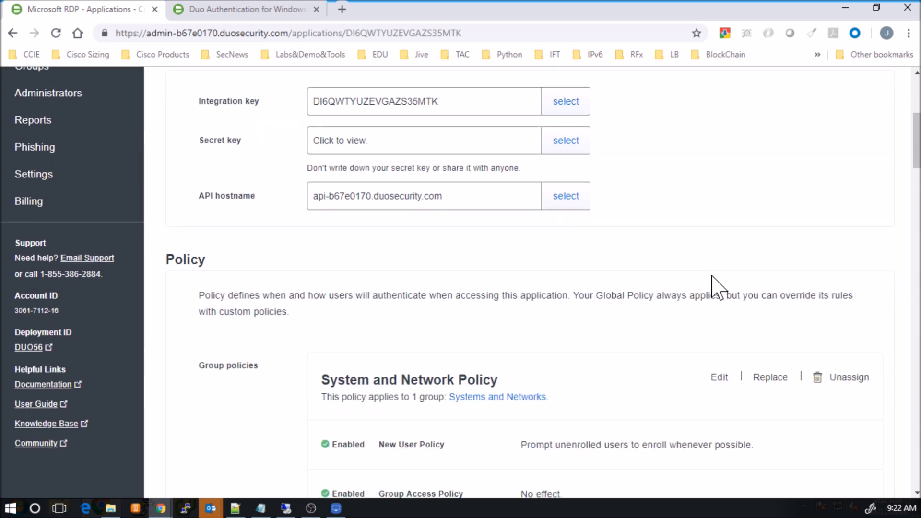
scroll(715, 287, up, 3)
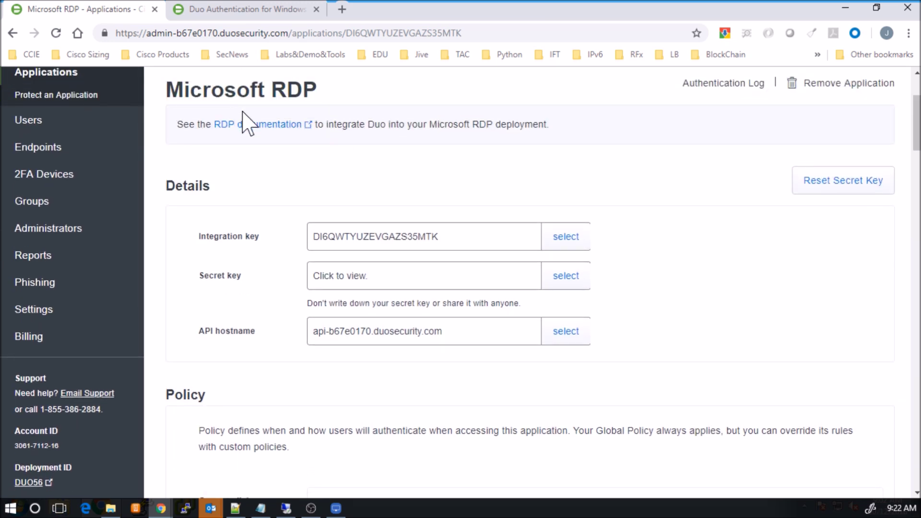
In the Windows Logon guide, jump to System Requirements and First Steps, down to the installer download.
click(230, 16)
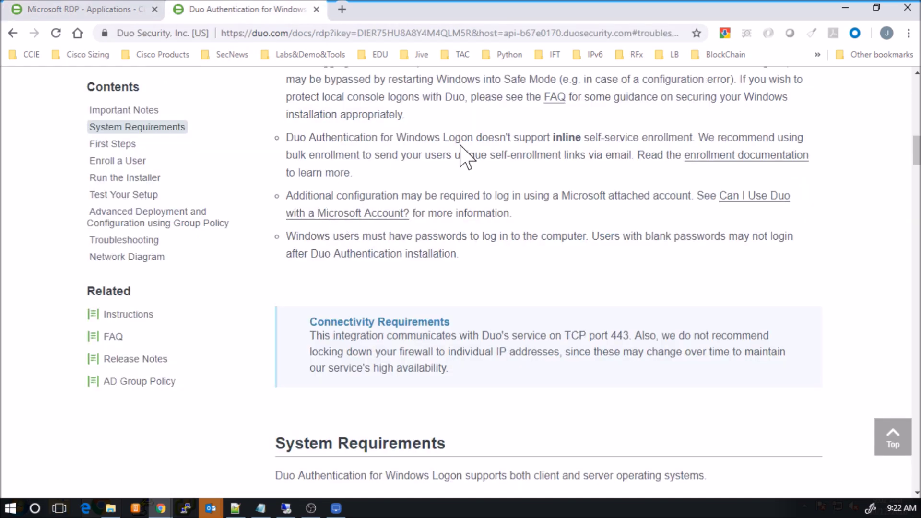
scroll(464, 154, up, 4)
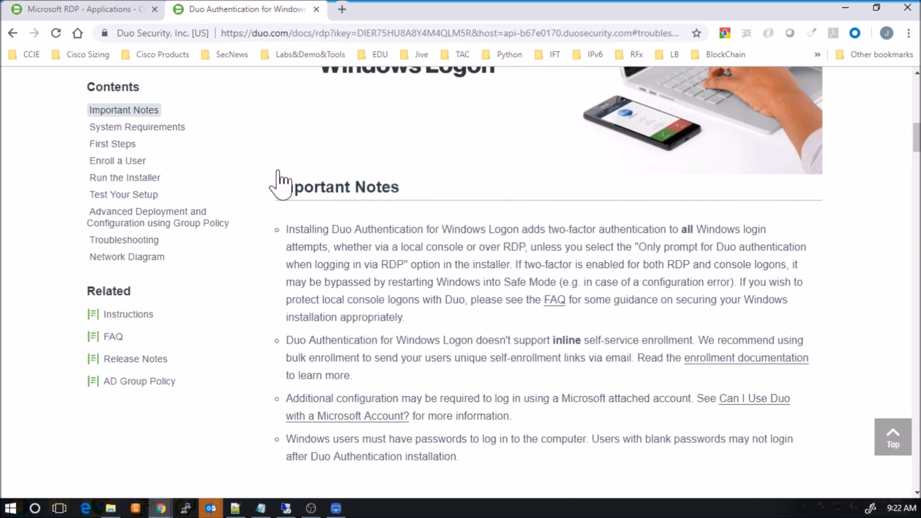
click(136, 130)
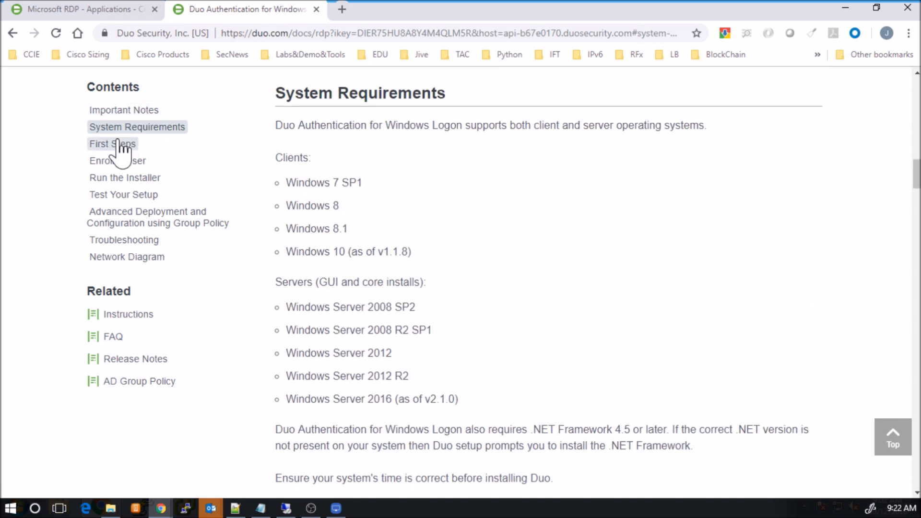
click(123, 149)
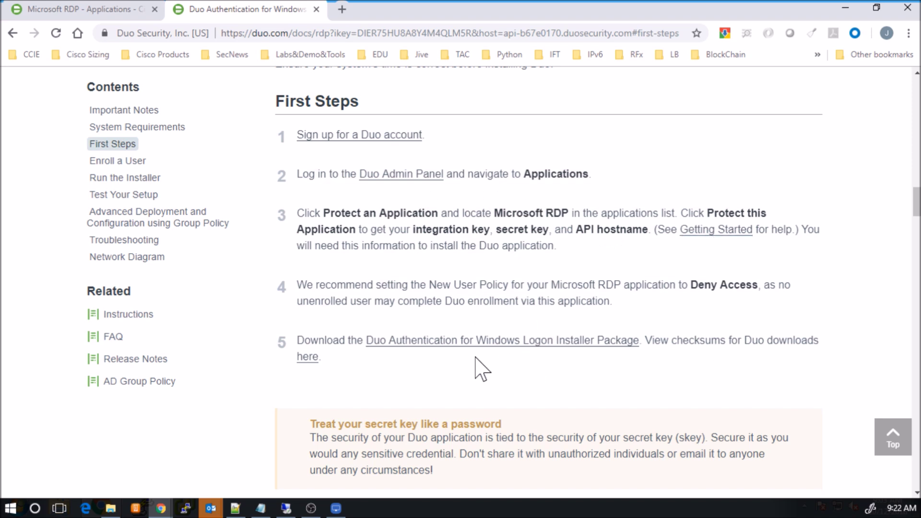
scroll(529, 357, down, 3)
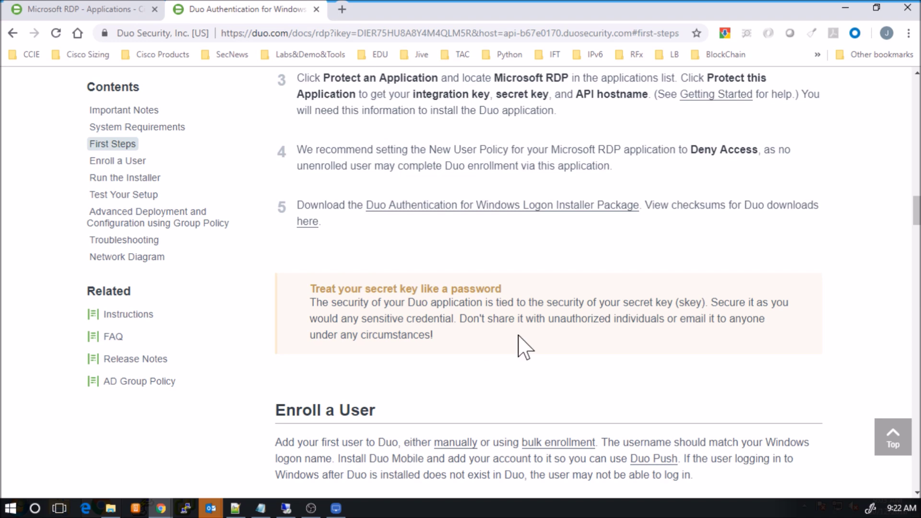
On the remote Windows 7 machine, run duo-win-login-3.1.2.exe and pass the Welcome page.
click(285, 509)
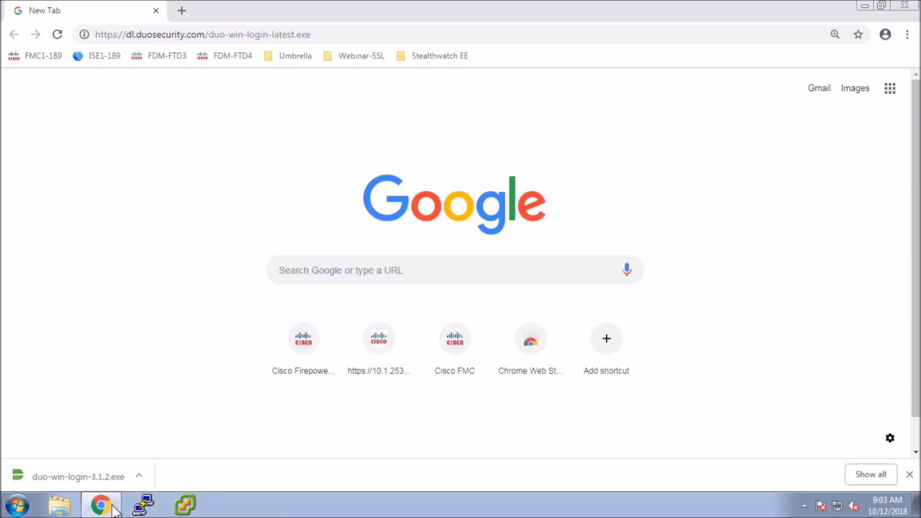
click(139, 475)
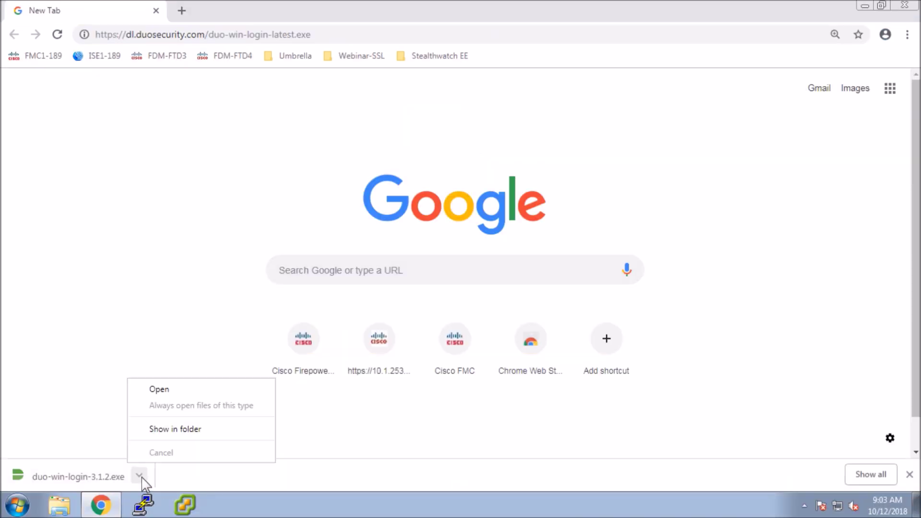
click(174, 394)
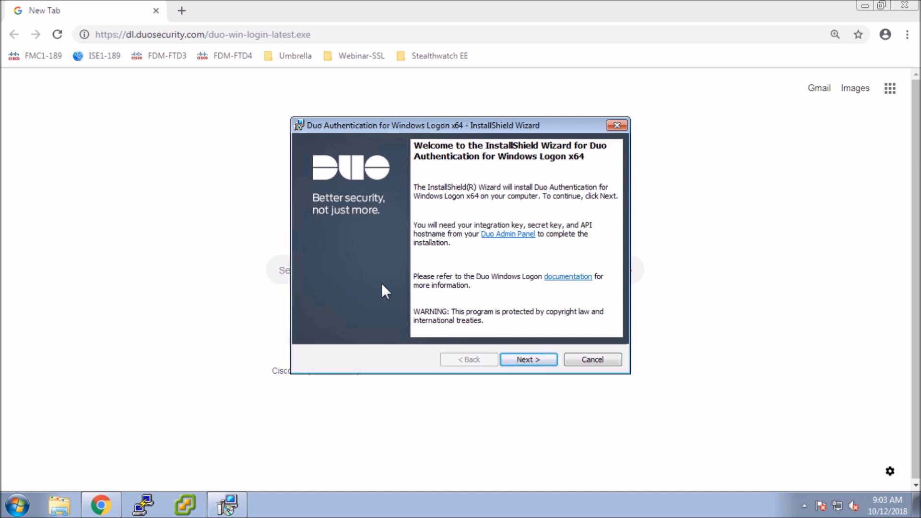
click(530, 360)
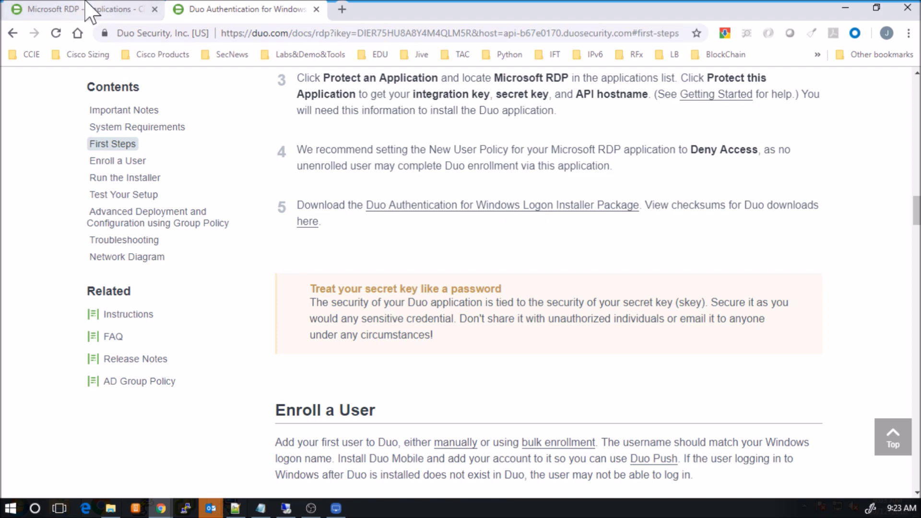
Copy the Microsoft RDP API hostname from its Duo Admin Panel page.
click(92, 10)
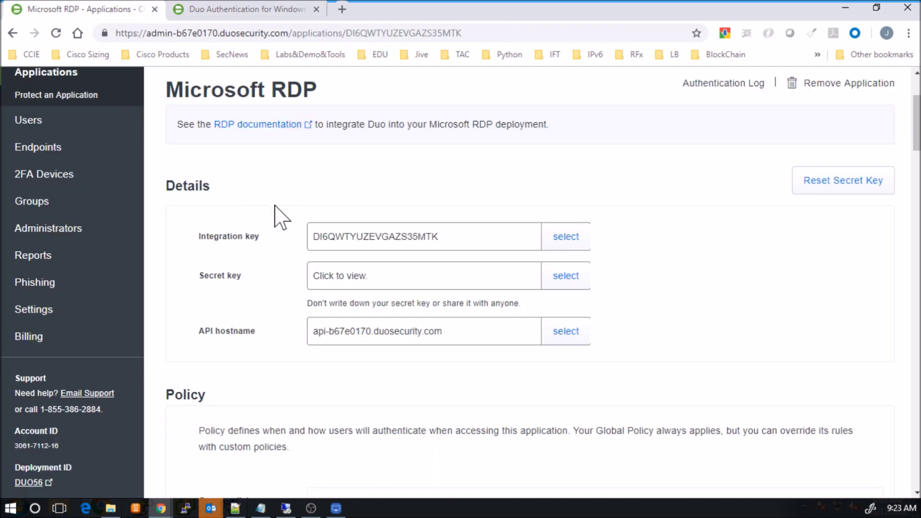
click(401, 332)
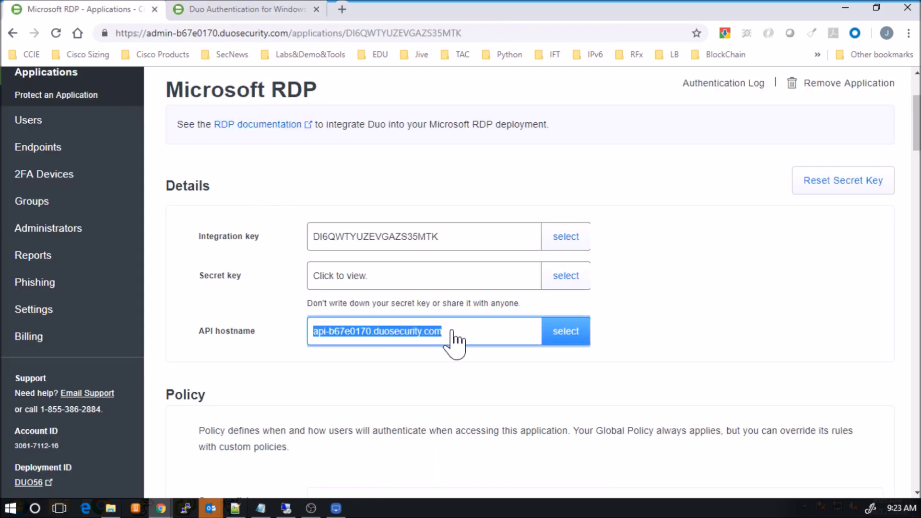
right_click(398, 337)
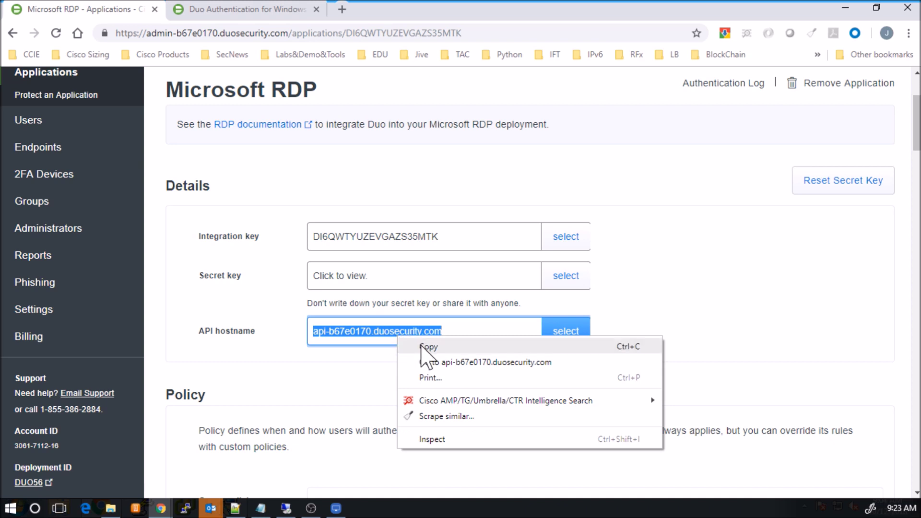
click(423, 346)
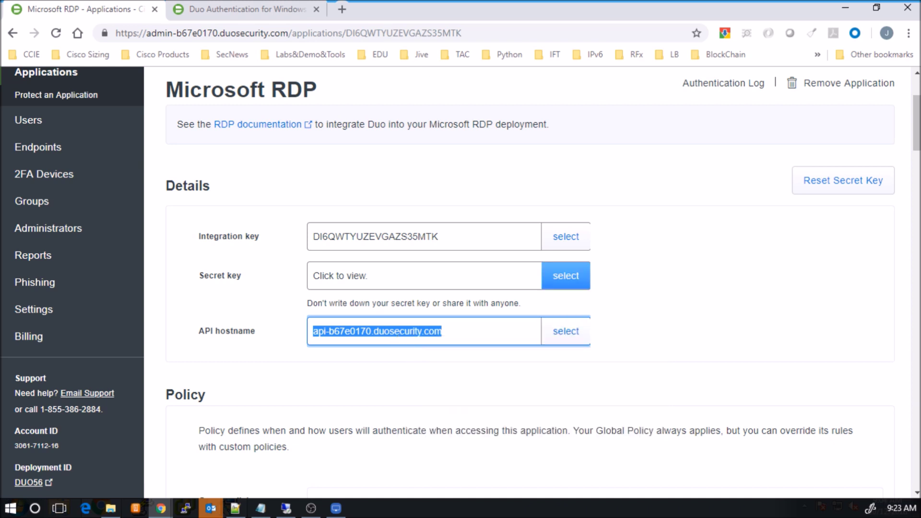
click(286, 508)
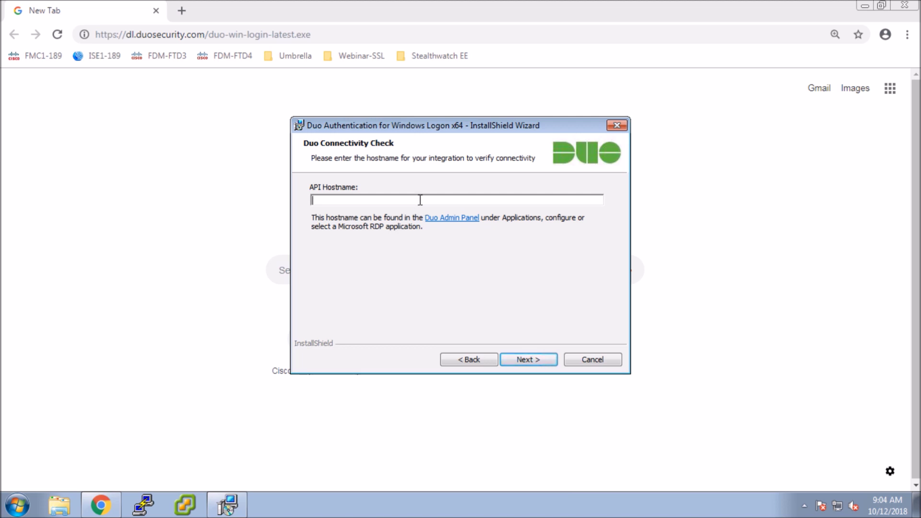
Paste the Duo API hostname into the installer's API Hostname field and run the connectivity check.
key(ctrl+v)
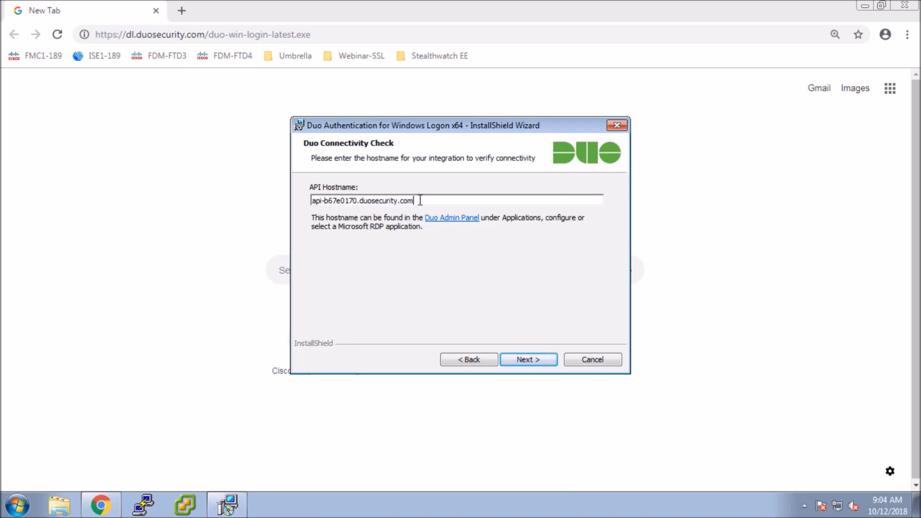
click(539, 365)
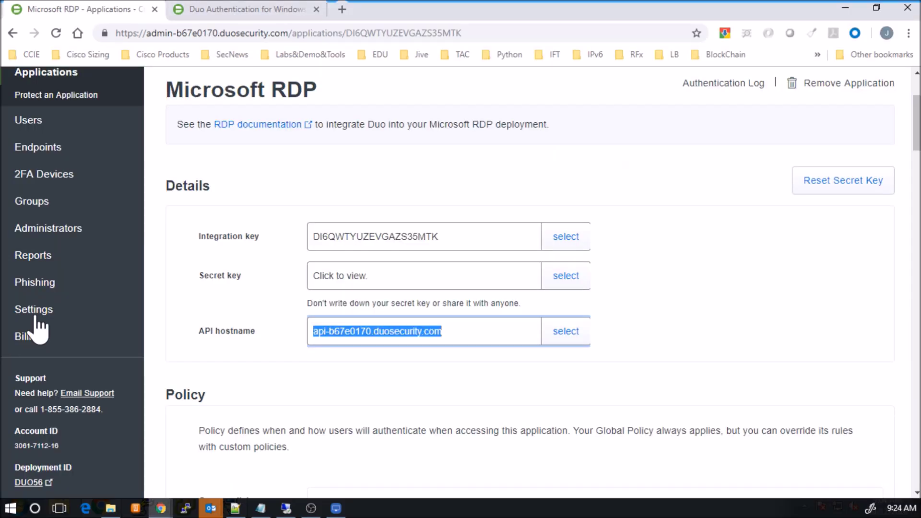
Copy the Microsoft RDP integration key and paste it into the installer's Integration Key field.
click(465, 234)
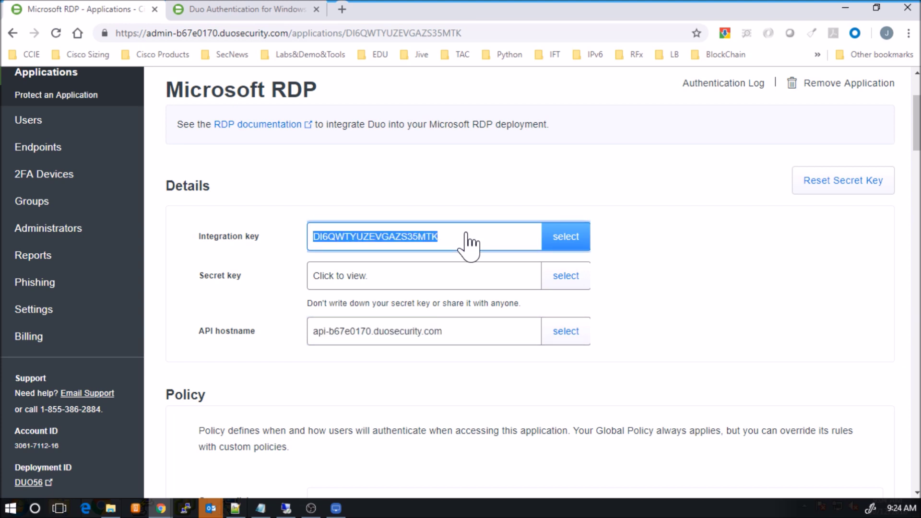
click(558, 240)
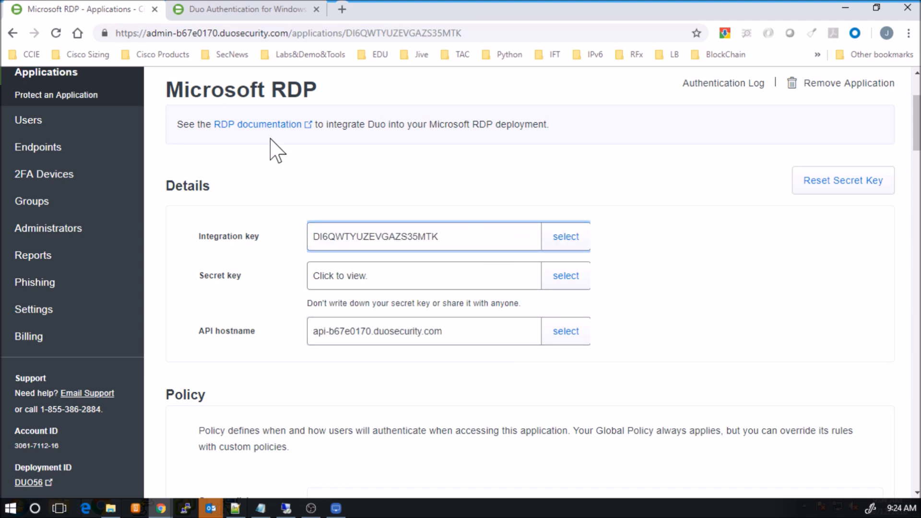
click(243, 9)
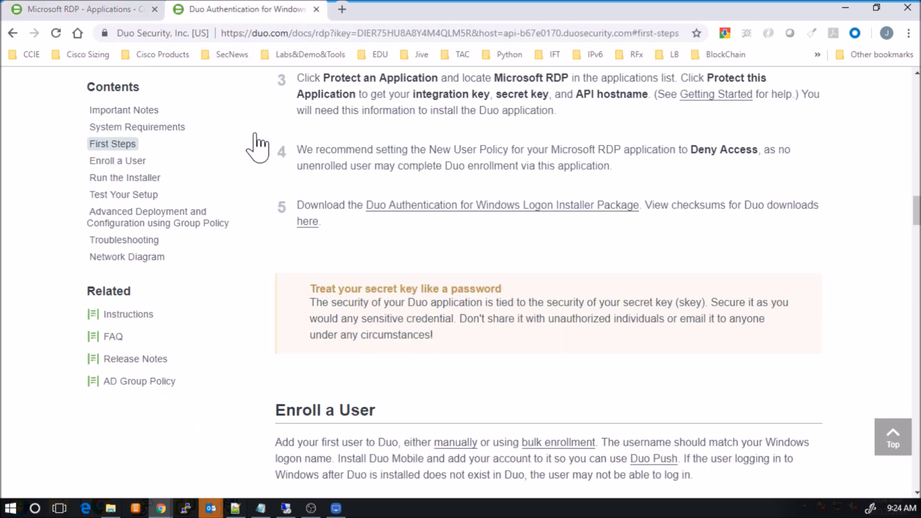
click(86, 10)
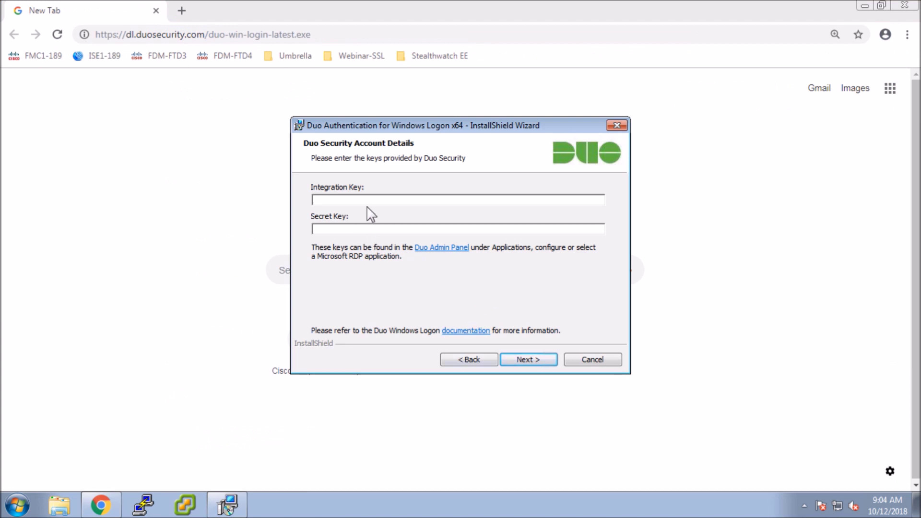
click(367, 200)
key(ctrl+v)
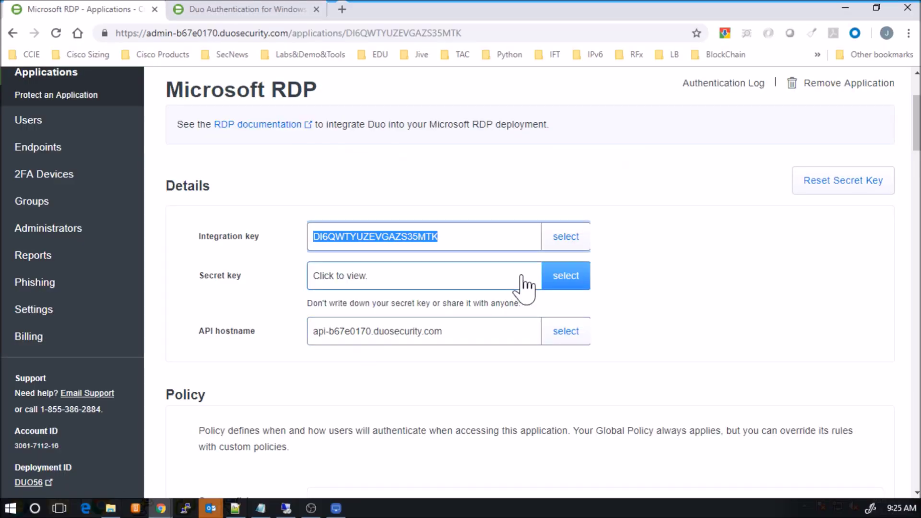
click(375, 282)
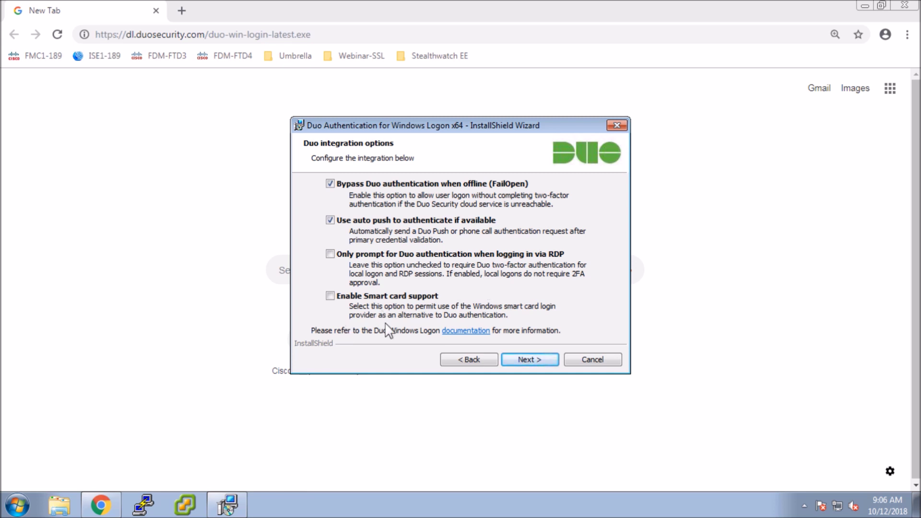
Keep the default integration options (offline bypass, auto push) and install Duo Windows Logon.
click(541, 356)
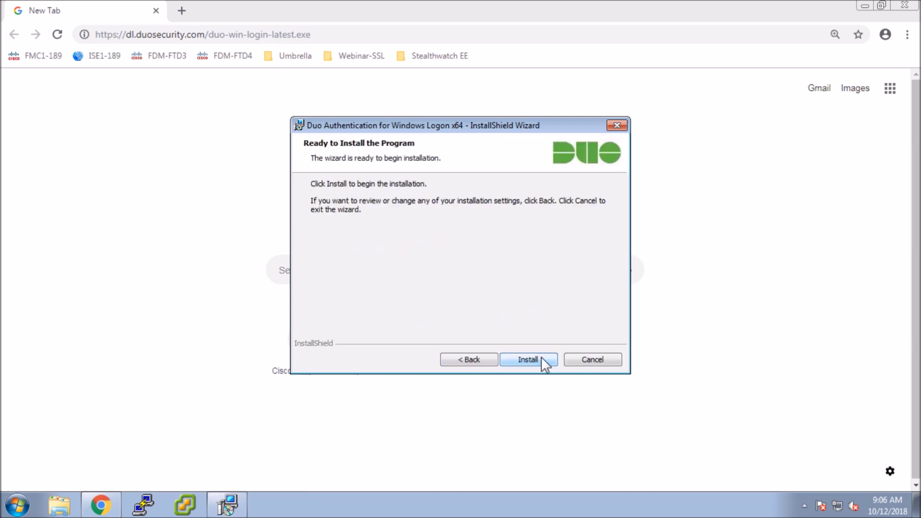
click(528, 360)
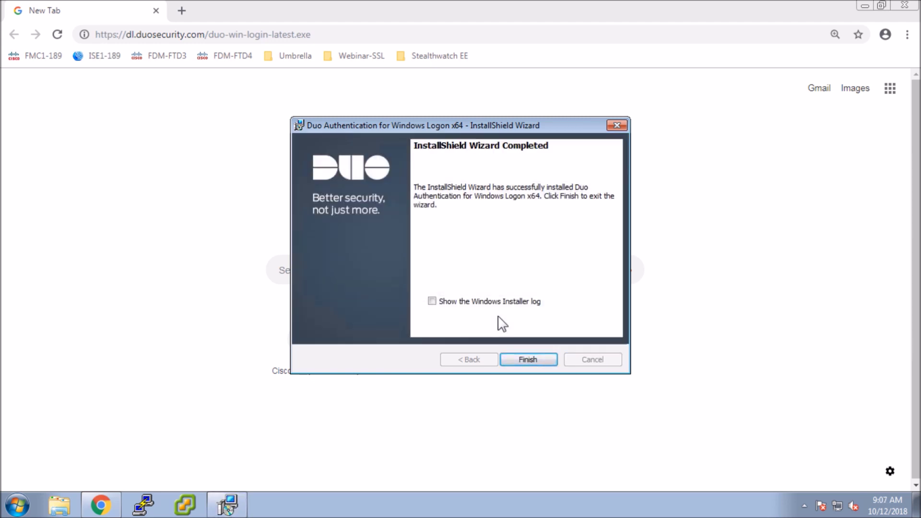
Close the finished installer and save the Microsoft RDP application settings in Duo Admin Panel.
click(527, 360)
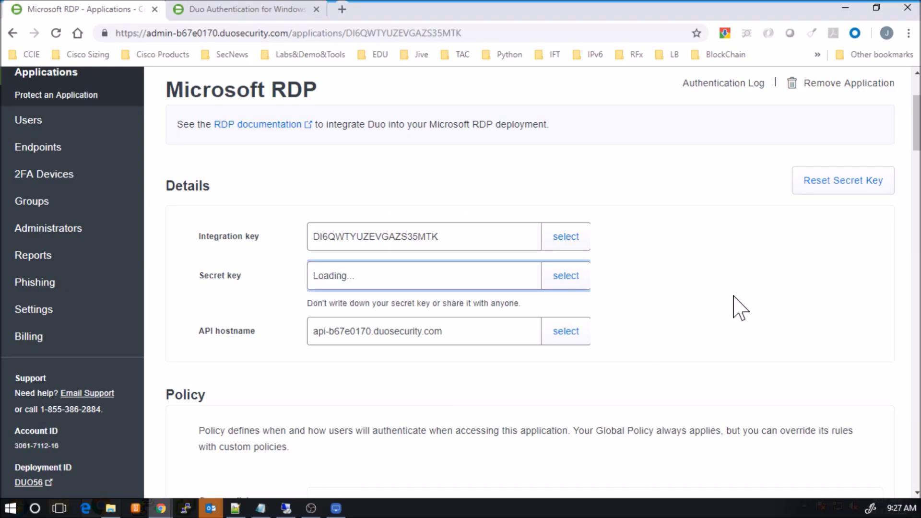
scroll(737, 308, down, 4)
scroll(737, 308, down, 15)
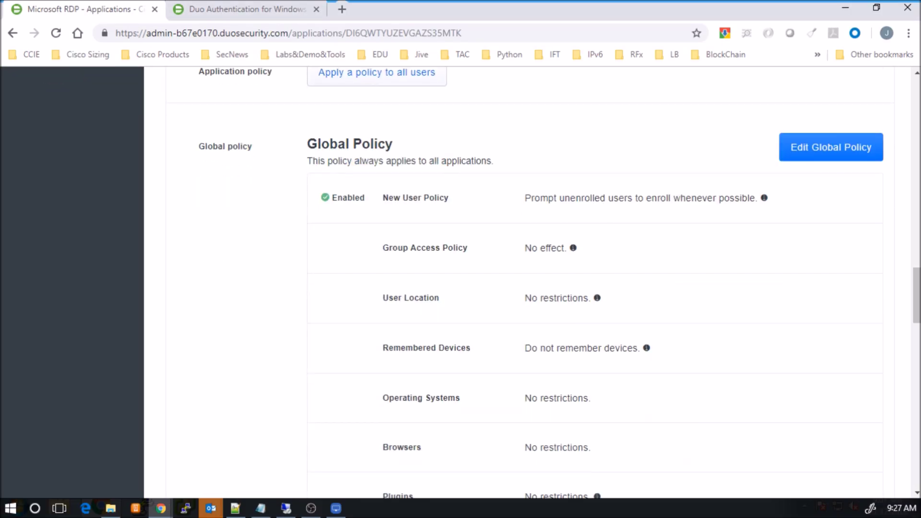
scroll(740, 316, down, 15)
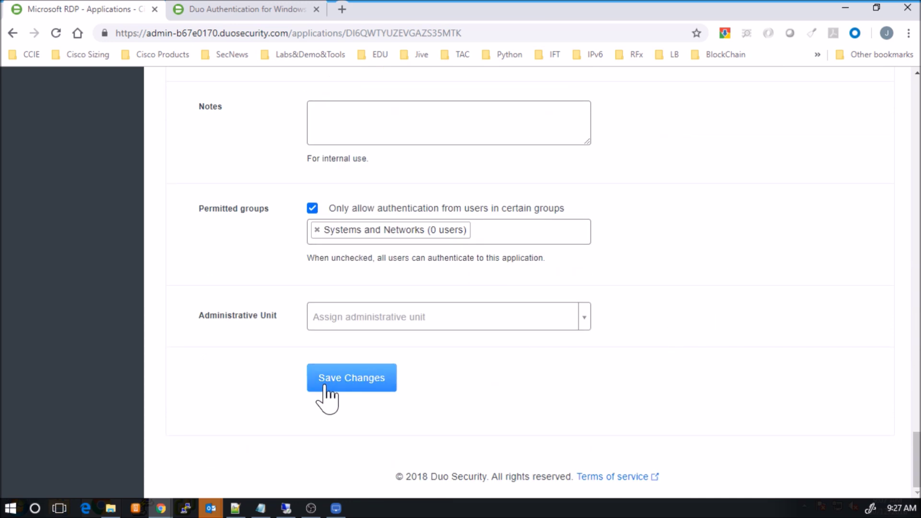
click(325, 386)
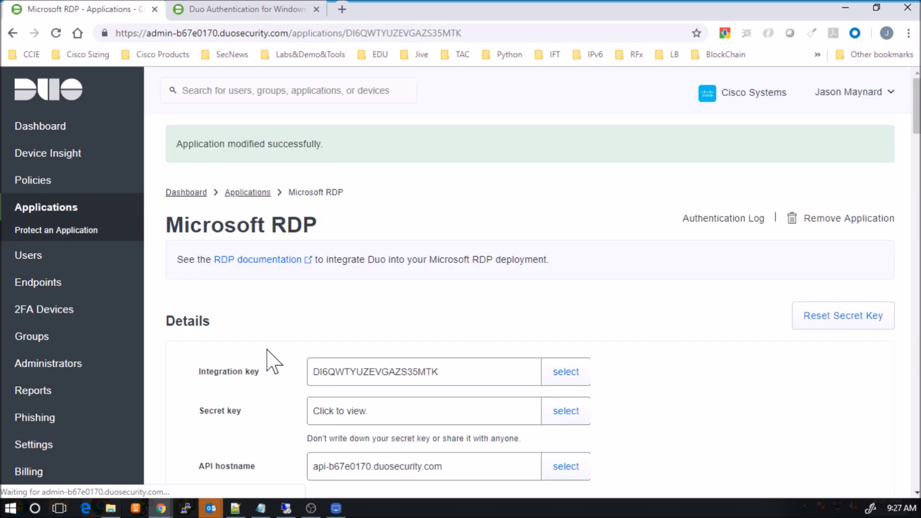
Go to the Duo Admin Panel Dashboard.
click(37, 132)
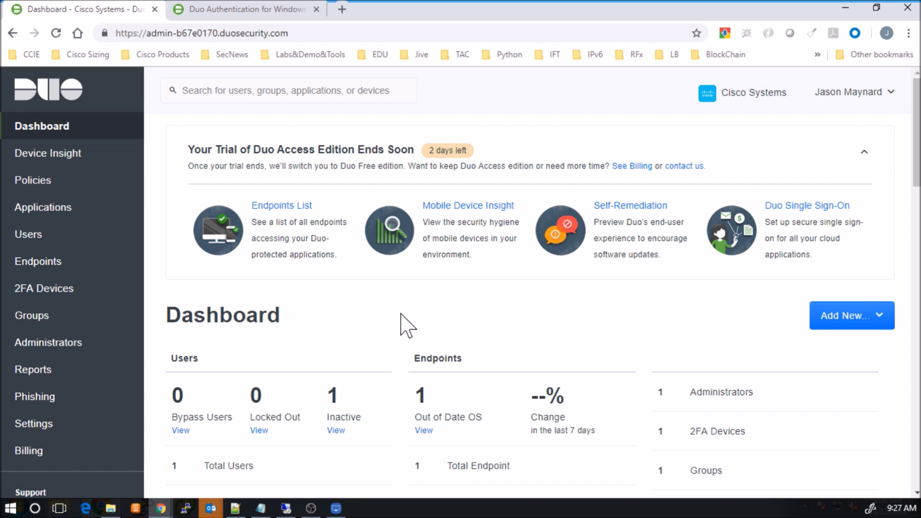
scroll(403, 326, down, 5)
scroll(403, 326, up, 5)
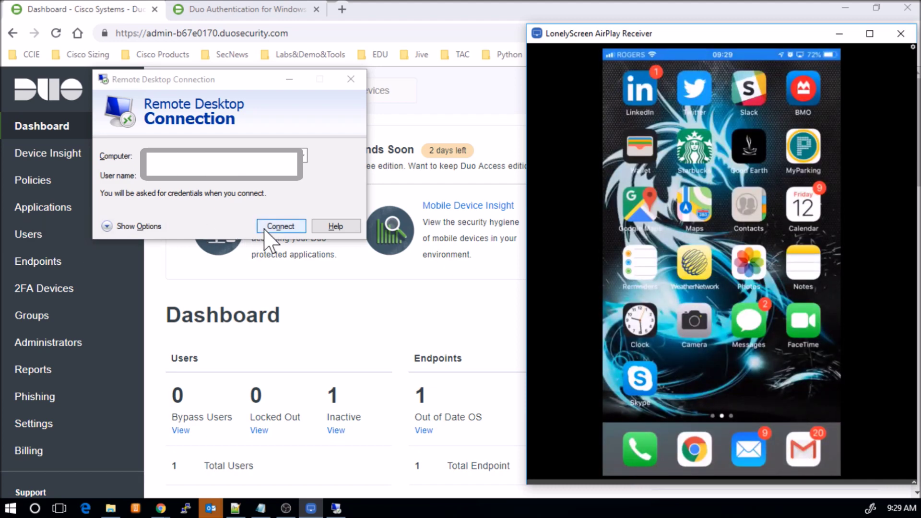
Attempt a Remote Desktop login with the account password, dismiss the Bad request timestamp error, and cancel.
click(271, 226)
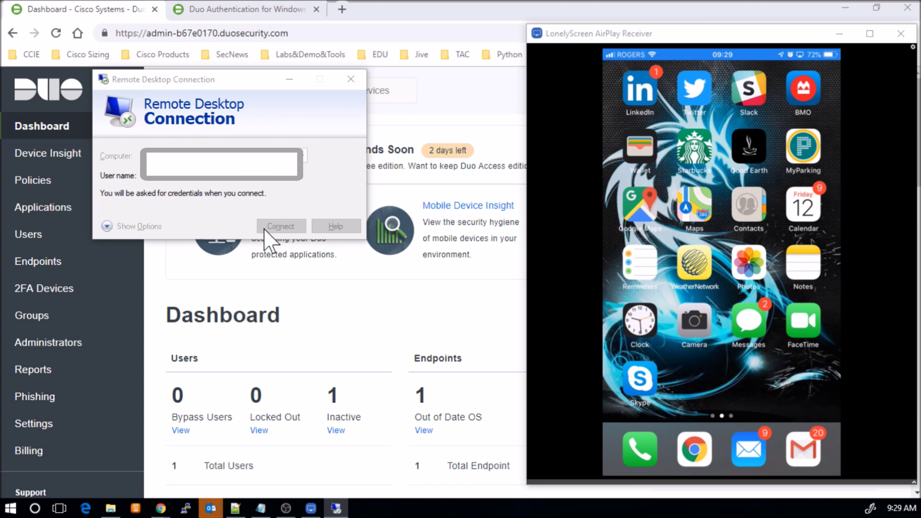
text(••••••)
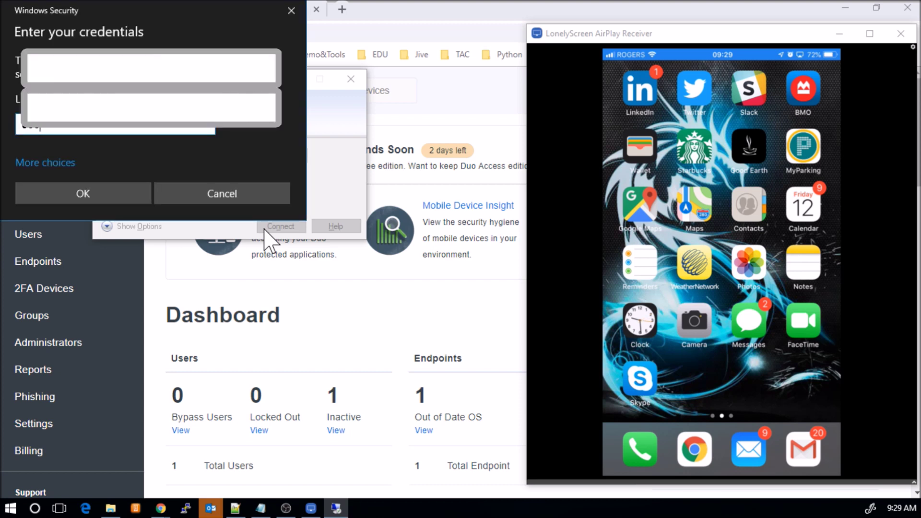
key(Return)
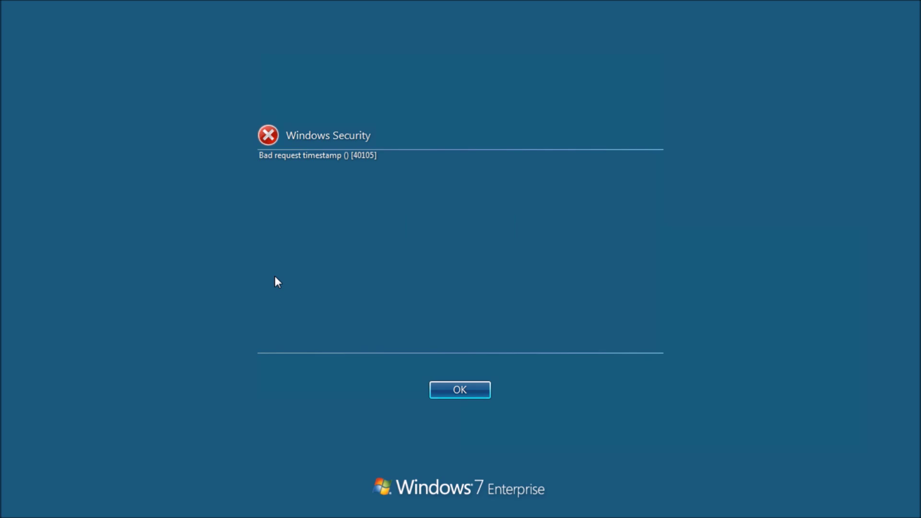
click(450, 395)
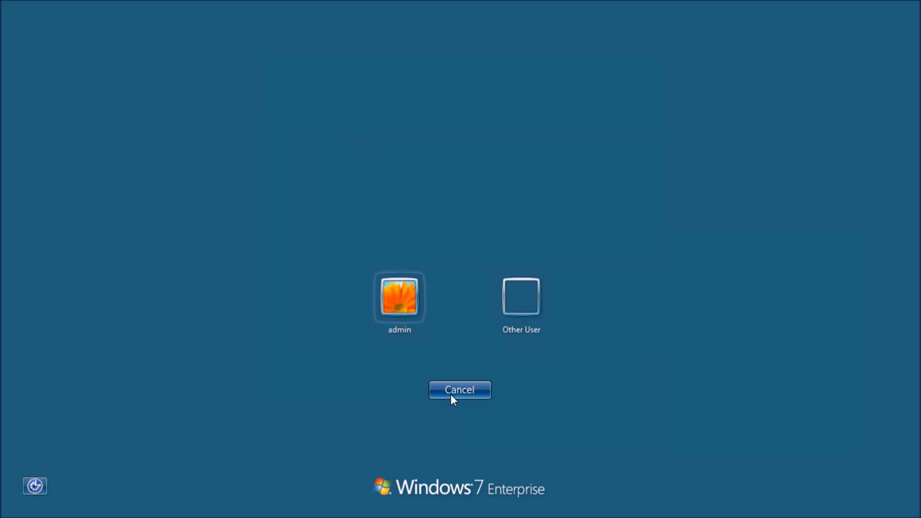
click(457, 390)
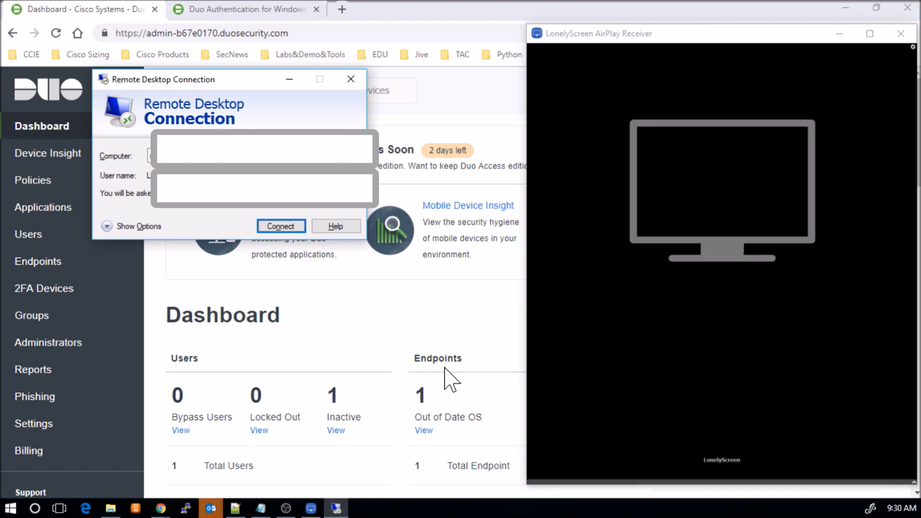
click(298, 224)
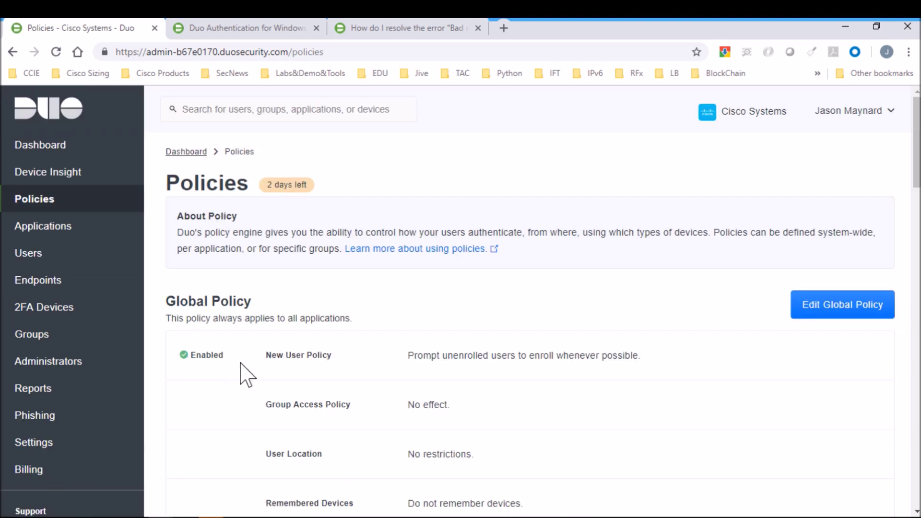
Scroll through the policies and highlight the User Location rule text.
scroll(242, 372, down, 5)
scroll(242, 373, down, 11)
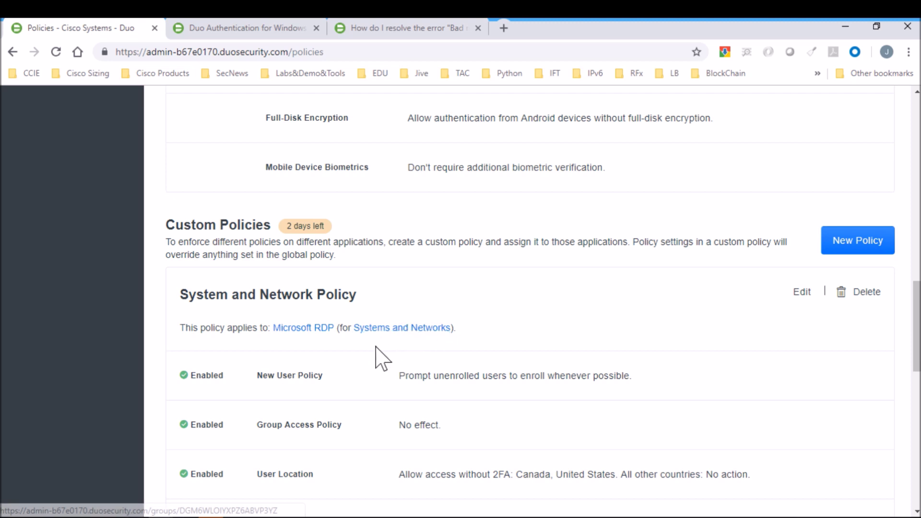
scroll(378, 350, down, 1)
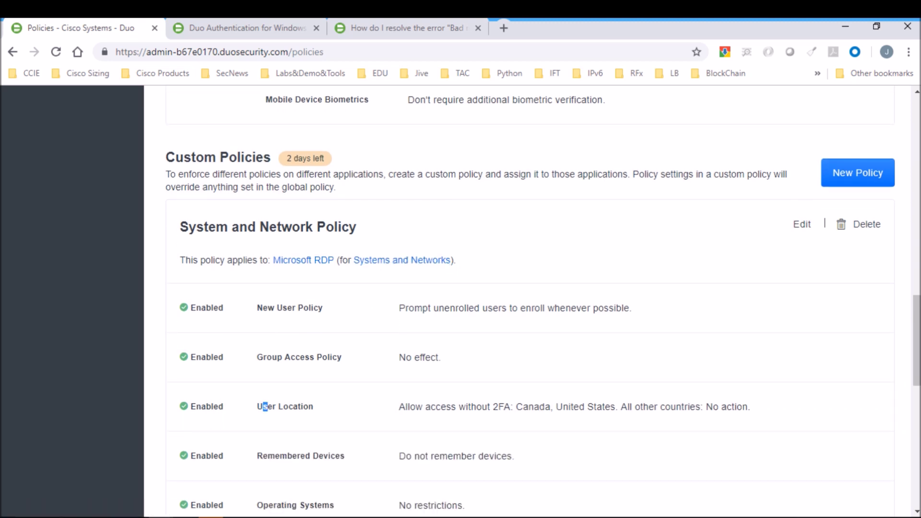
drag(263, 406, 314, 407)
Set System and Network Policy's User Location to Require 2FA for Canada and United States, then save it.
click(804, 232)
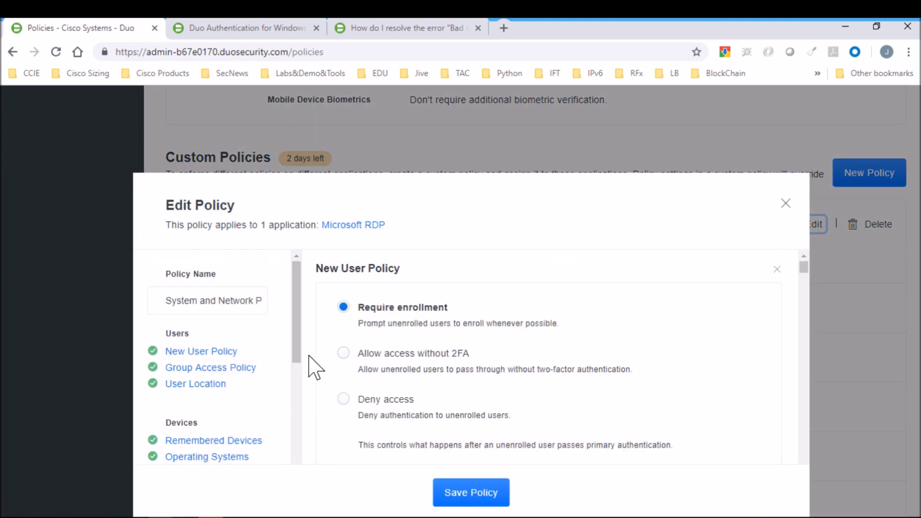
click(197, 384)
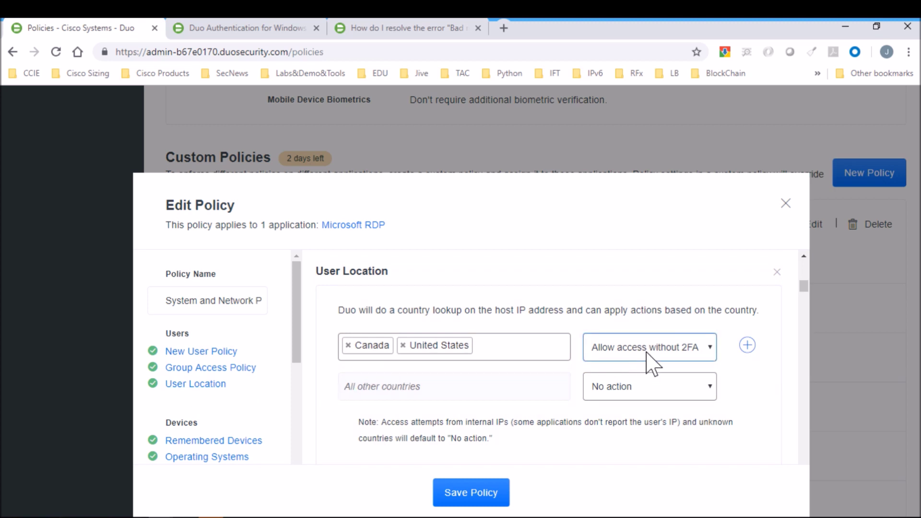
click(646, 351)
click(619, 391)
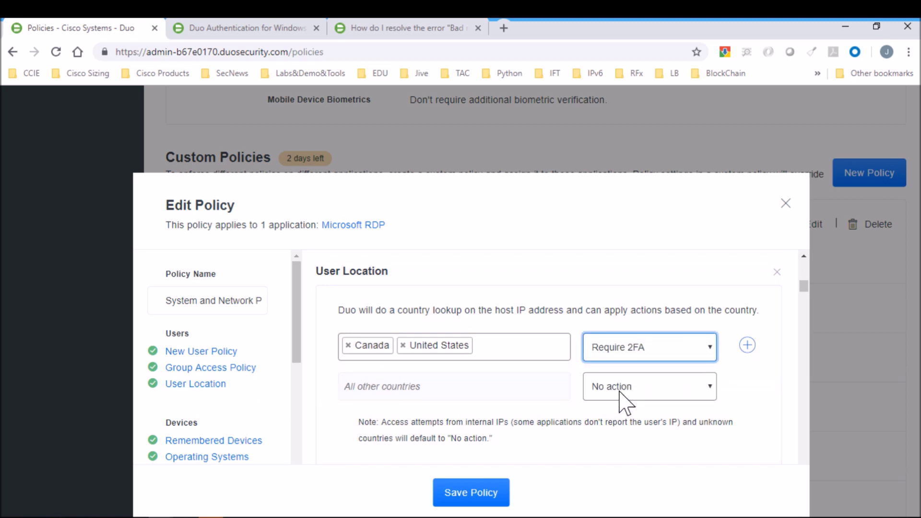
click(454, 502)
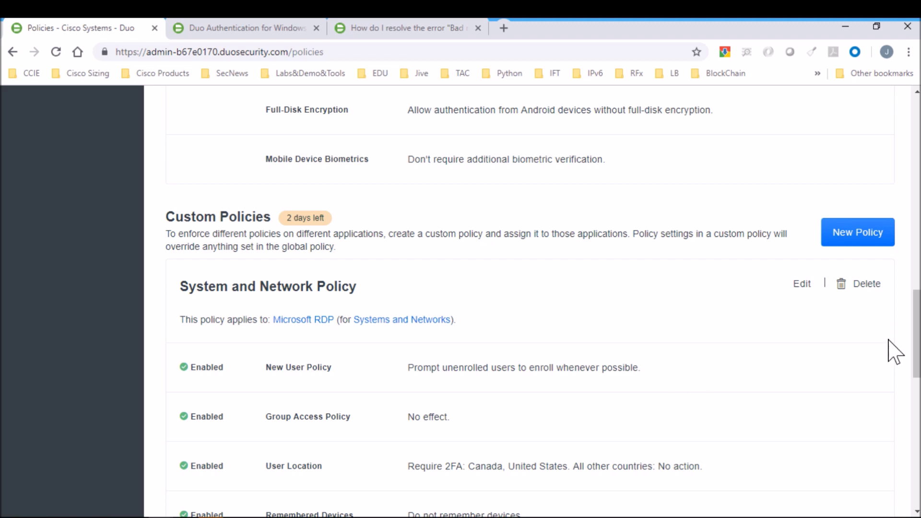
drag(912, 304, 915, 139)
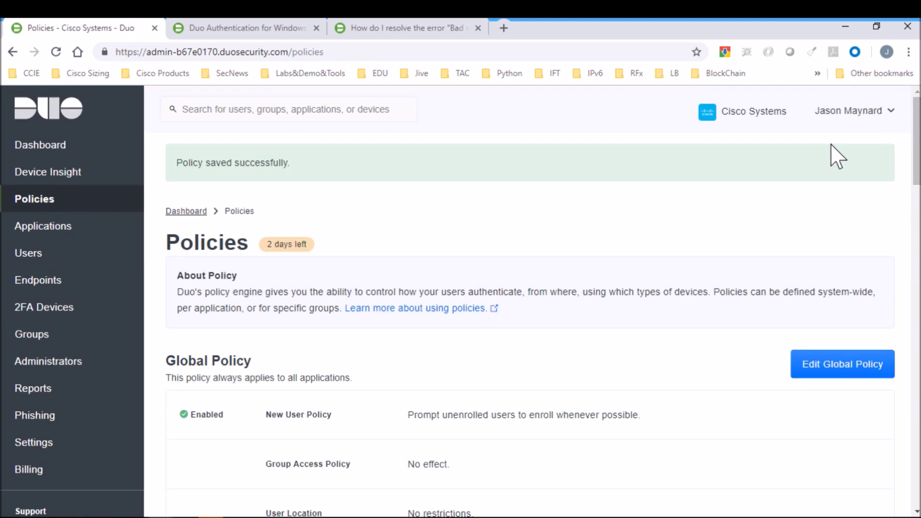
click(64, 149)
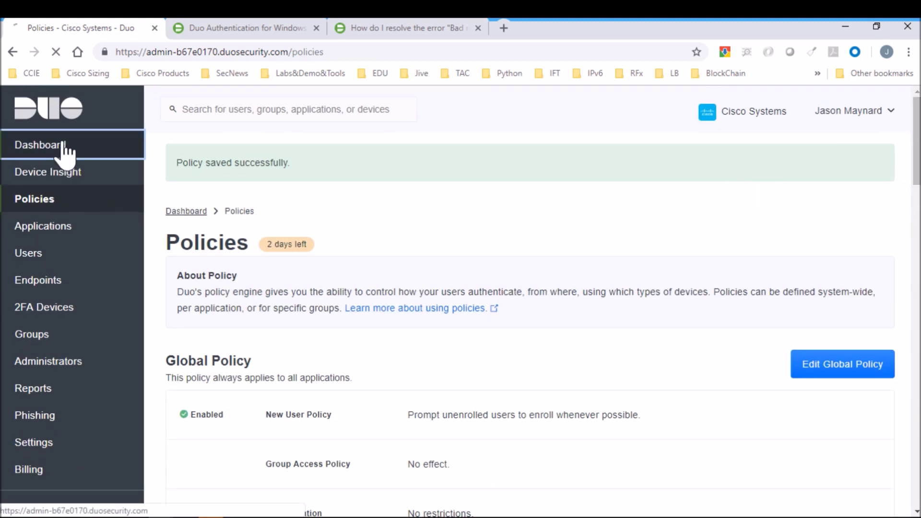
Minimize the browser and disconnect the remote session, confirming the disconnect warning.
click(845, 28)
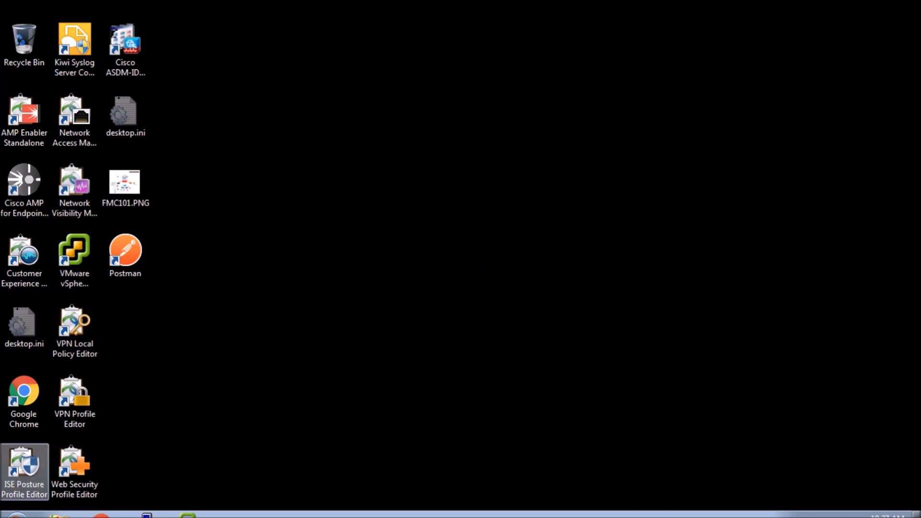
key(alt+F4)
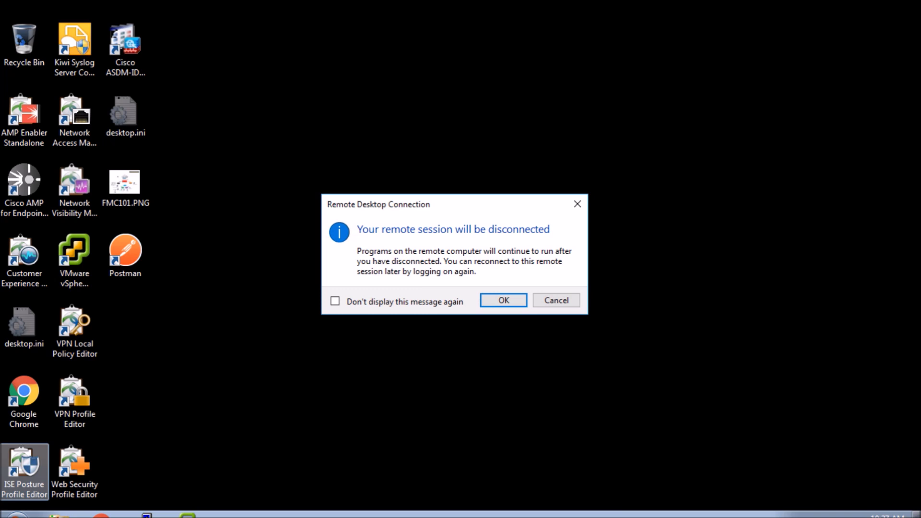
click(499, 302)
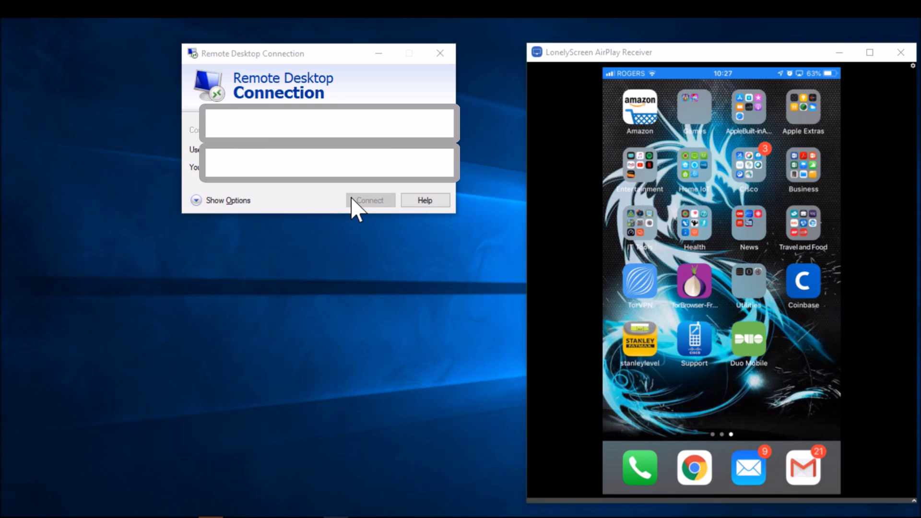
Reconnect via Remote Desktop, submit the credentials, and move the phone mirror aside to see the Duo Push prompt.
click(364, 200)
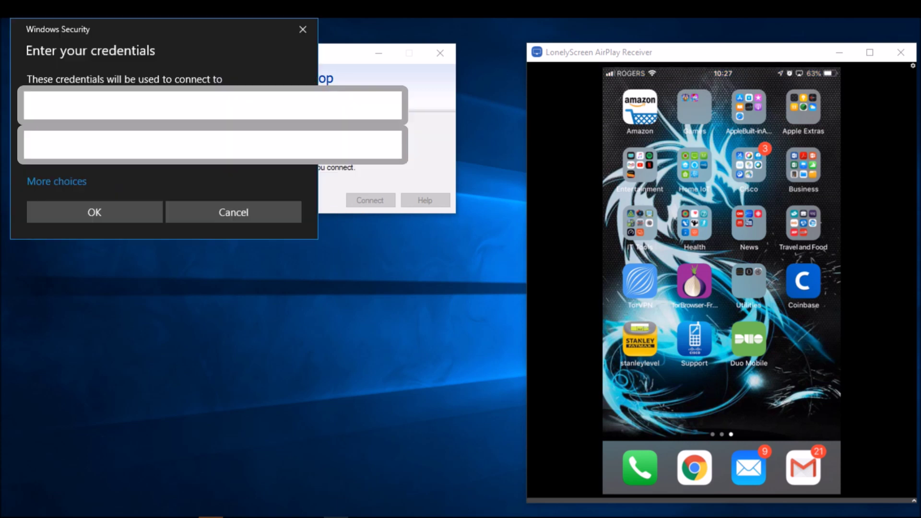
key(Return)
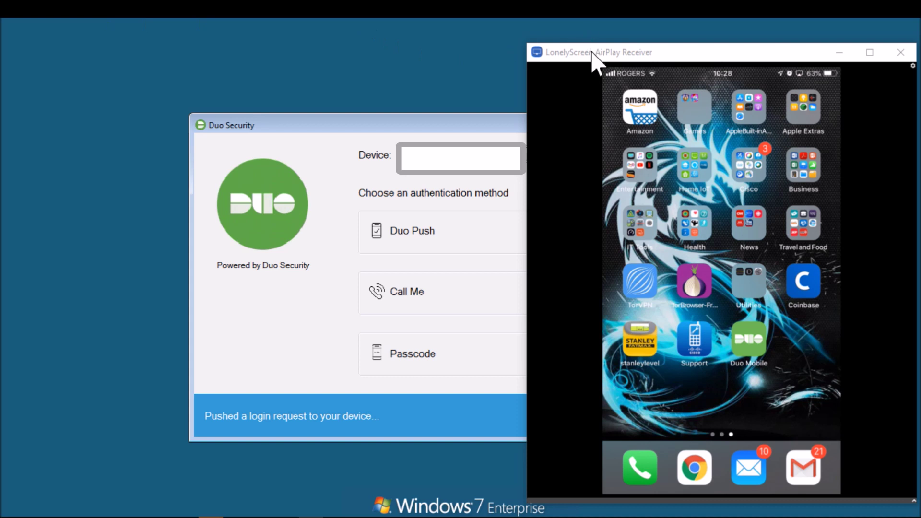
drag(592, 52, 775, 36)
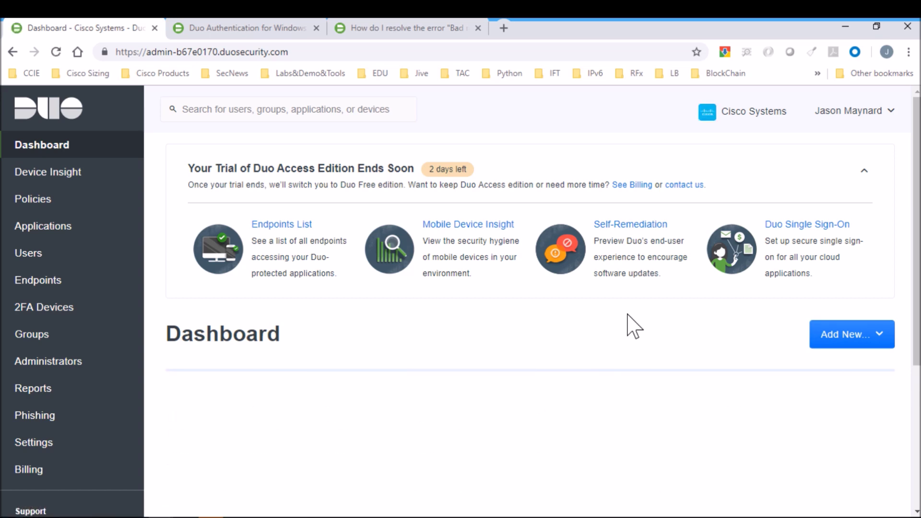
scroll(635, 326, down, 3)
scroll(634, 326, down, 1)
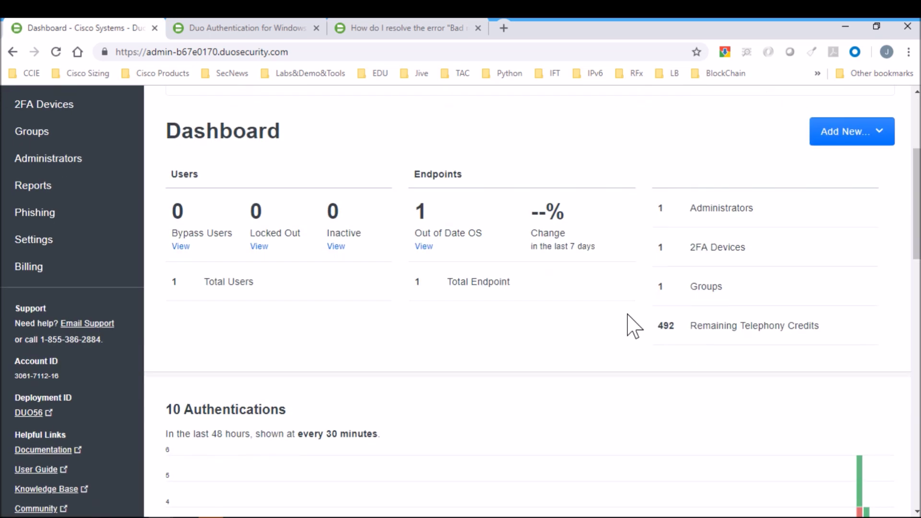
scroll(634, 326, down, 5)
scroll(634, 326, down, 4)
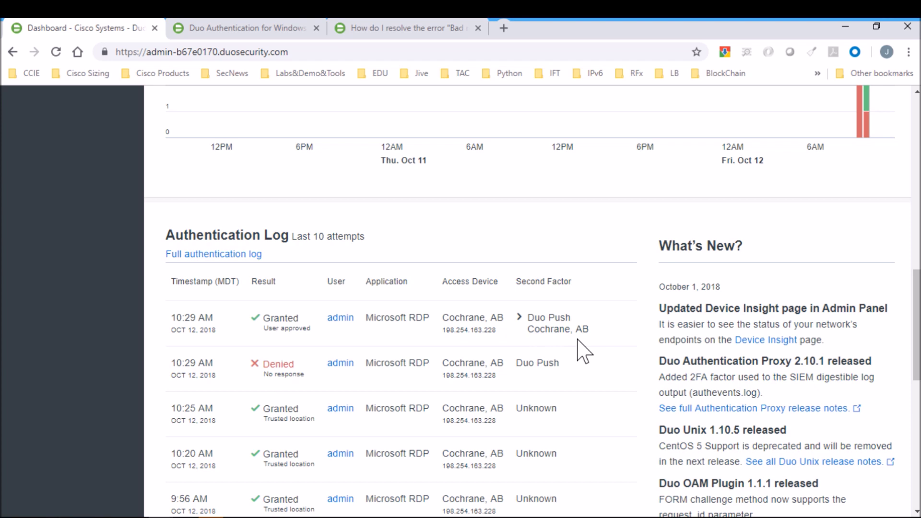
scroll(578, 340, up, 15)
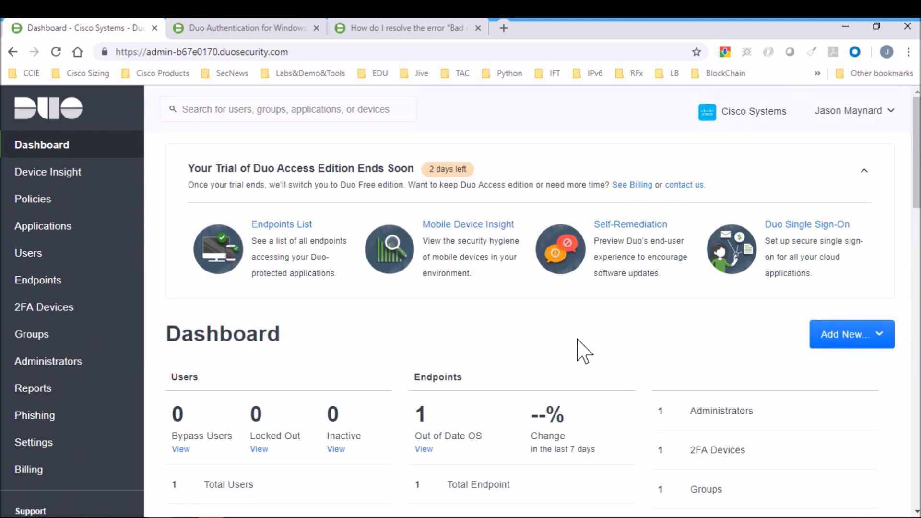